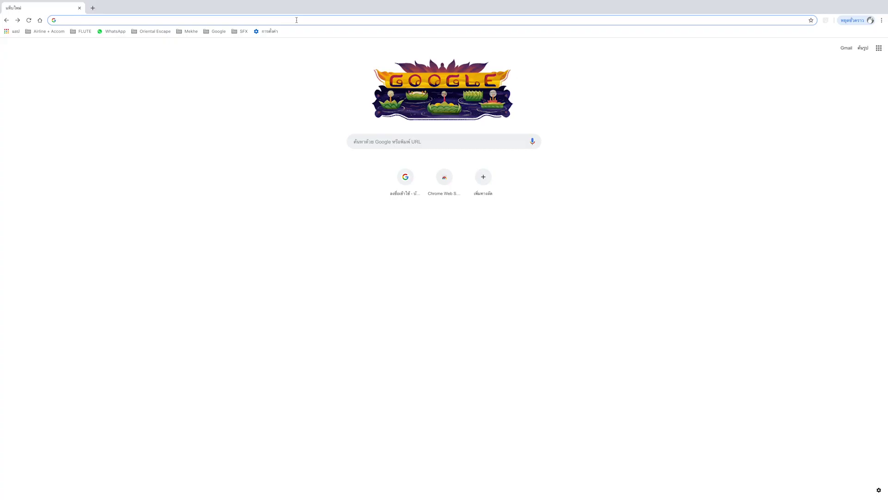
- Load the OESC site by entering oesc.co in Chrome's address bar
{"action": "type", "text": "oesc.co"}
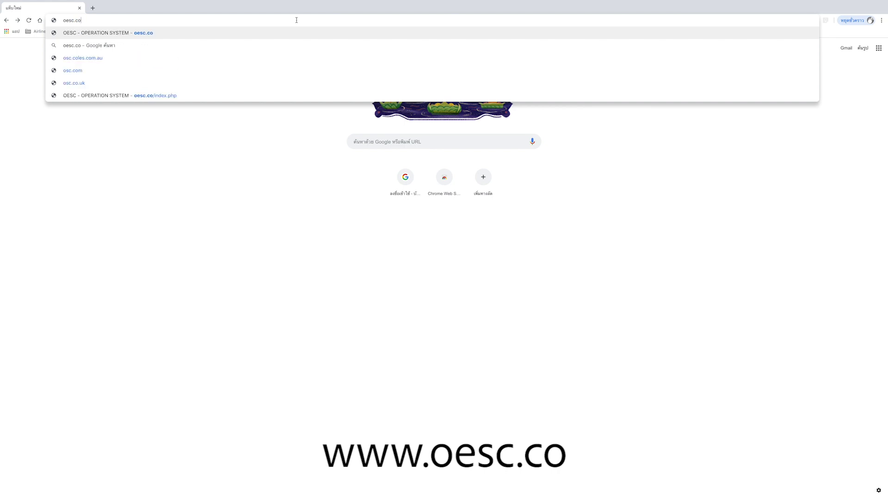
{"action": "key", "text": "Return"}
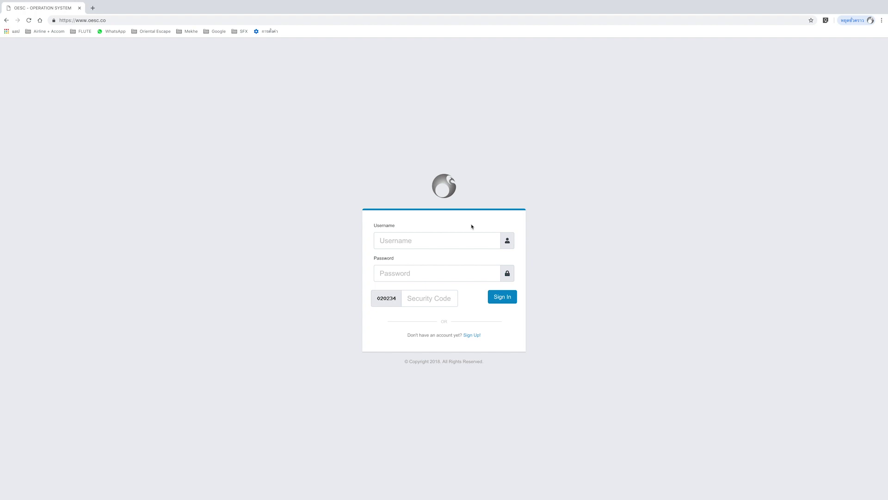
- Sign in with the username, password and the displayed security code
{"action": "left_click", "coordinate": [463, 236]}
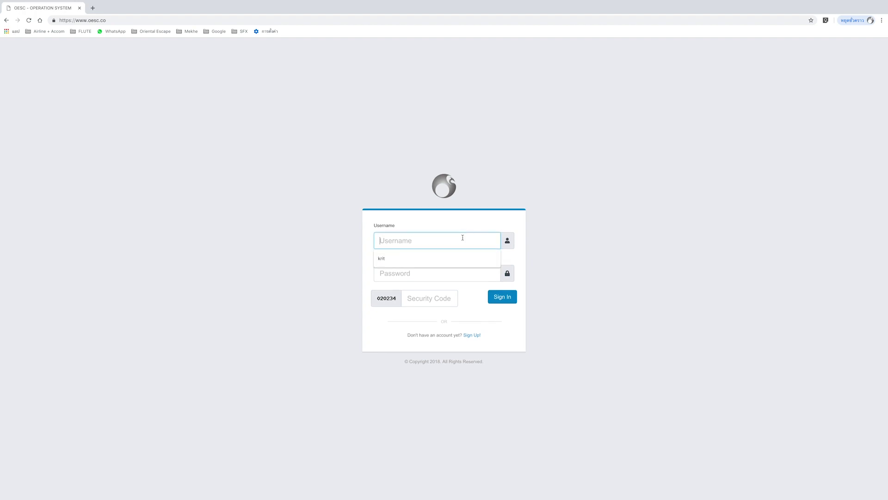
{"action": "type", "text": "krit"}
{"action": "left_click", "coordinate": [474, 272]}
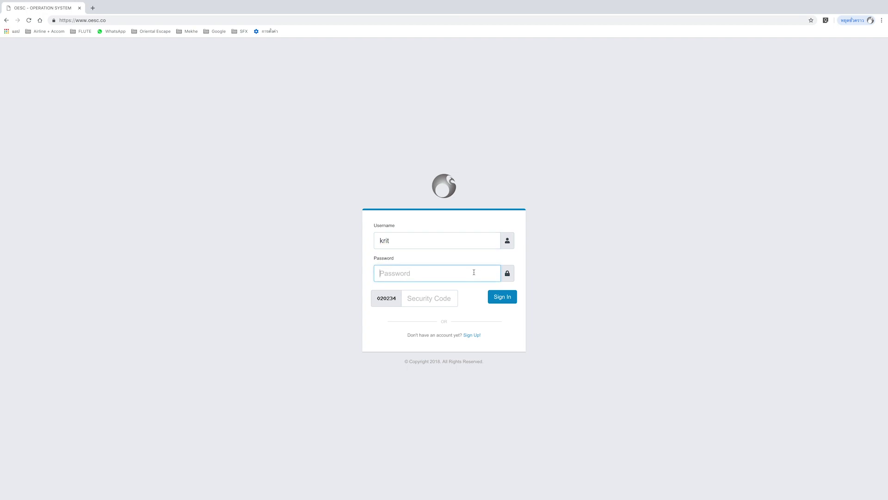
{"action": "type", "text": "****"}
{"action": "left_click", "coordinate": [446, 295]}
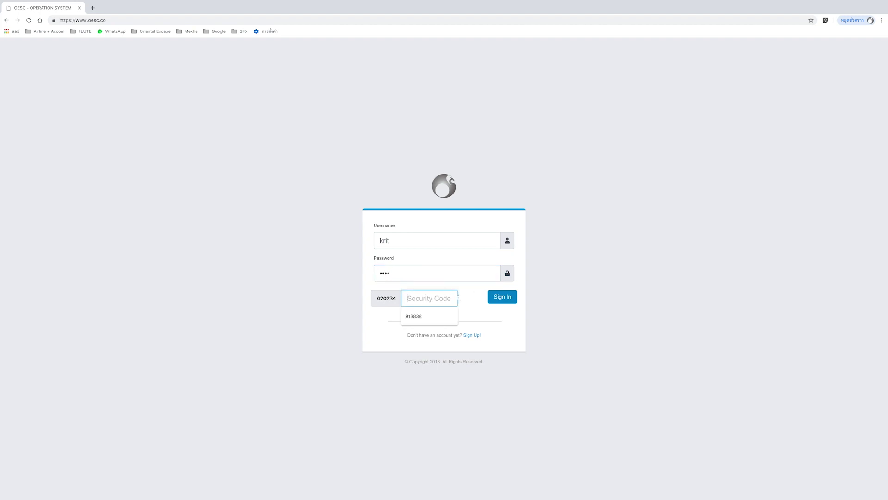
{"action": "type", "text": "020234"}
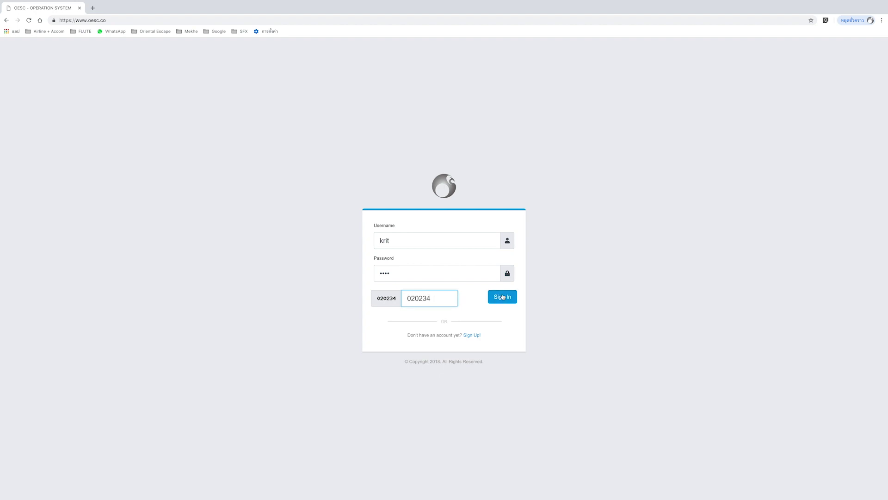
{"action": "left_click", "coordinate": [502, 297]}
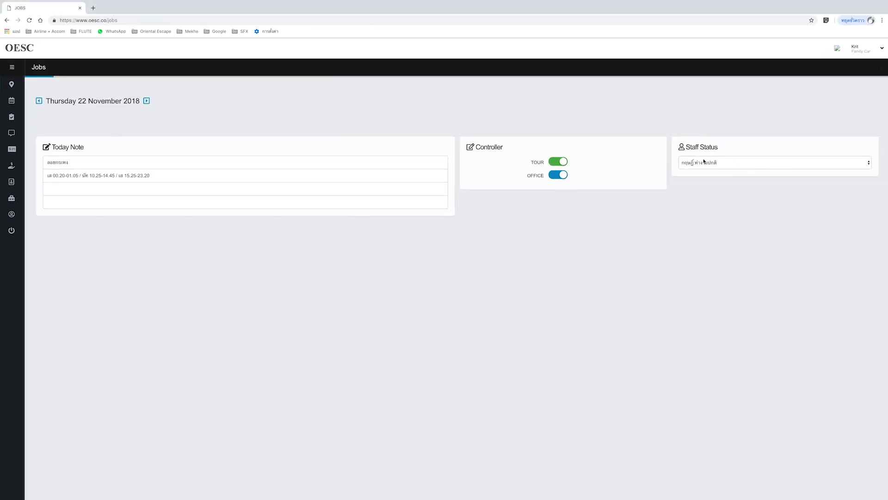
{"action": "left_click", "coordinate": [723, 165]}
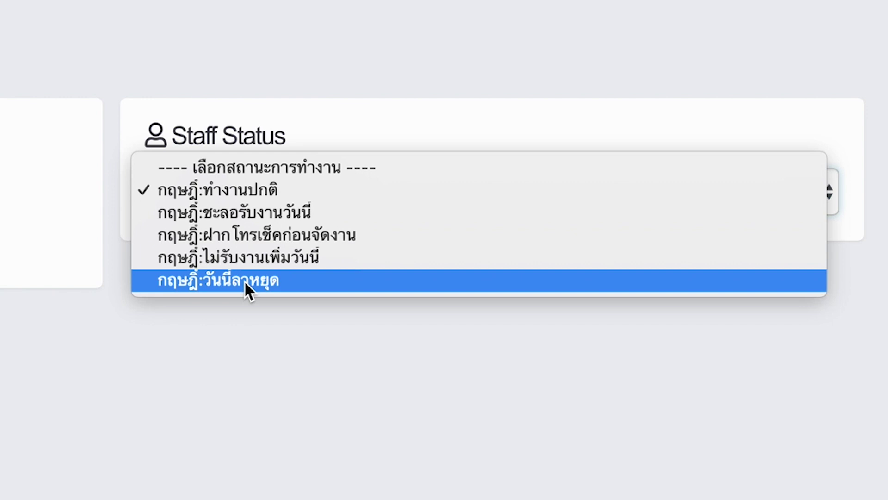
{"action": "left_click", "coordinate": [280, 284]}
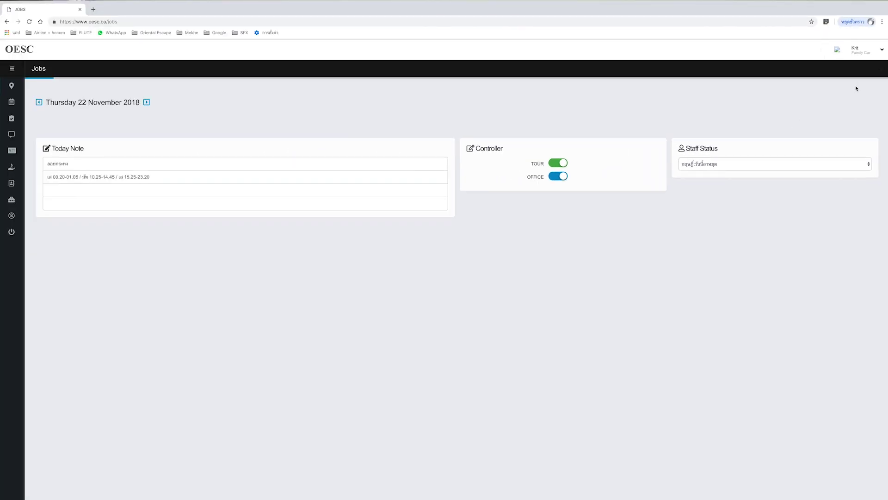
{"action": "left_click", "coordinate": [878, 72]}
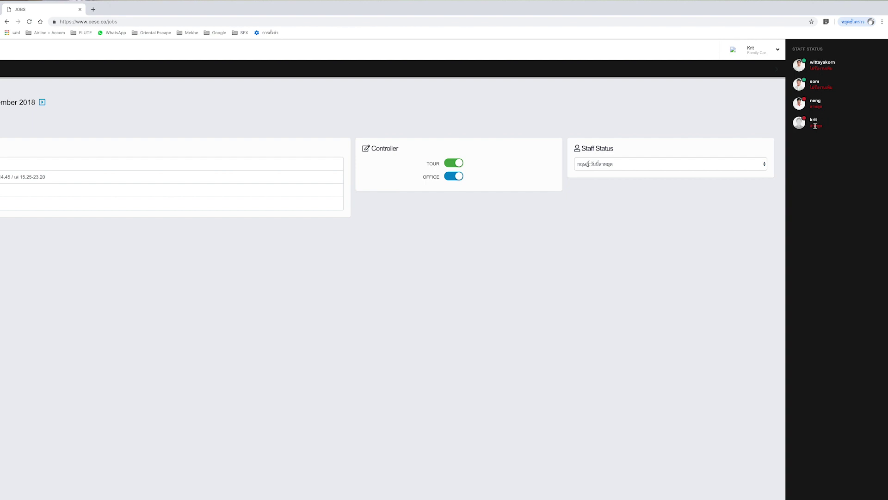
{"action": "triple_click", "coordinate": [807, 163]}
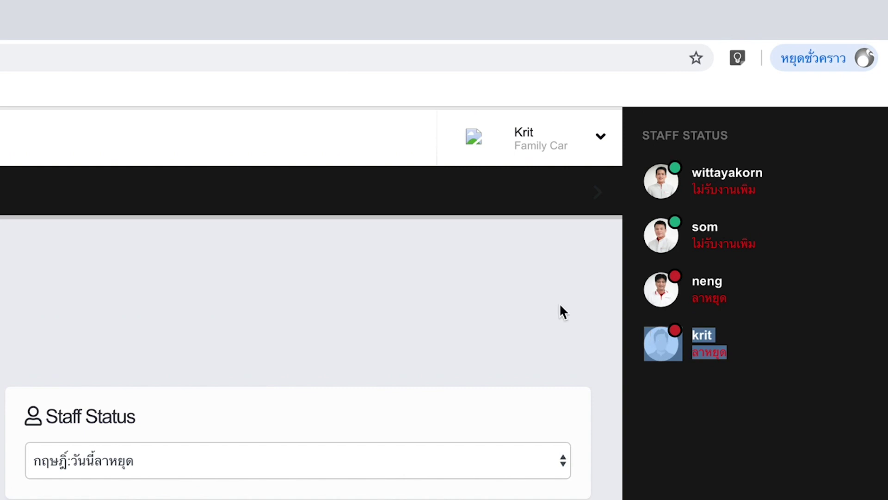
{"action": "left_click", "coordinate": [609, 323]}
{"action": "left_click", "coordinate": [546, 461]}
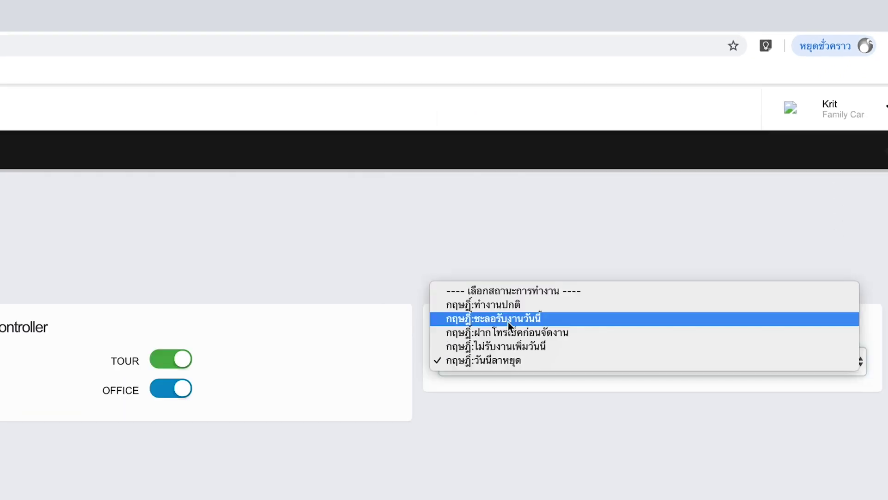
{"action": "left_click", "coordinate": [391, 397]}
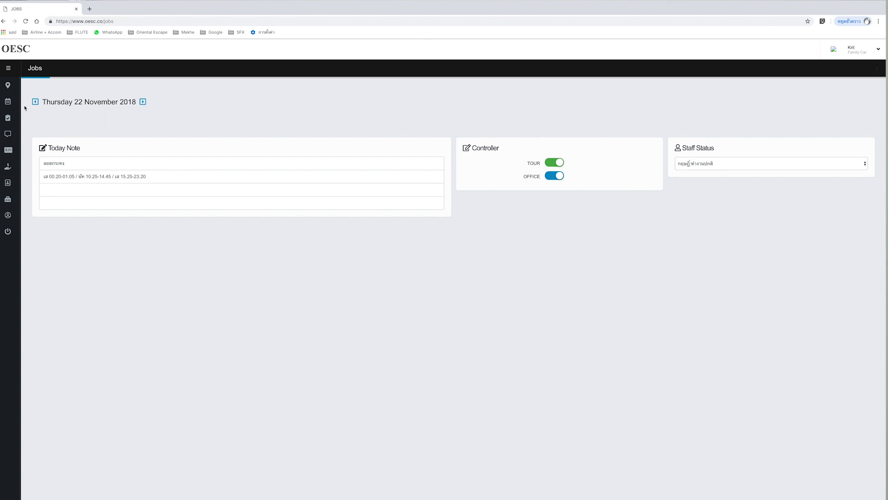
- Expand the labelled sidebar menu and open the Day-to-Day report for 22 November 2018
{"action": "mouse_move", "coordinate": [13, 104]}
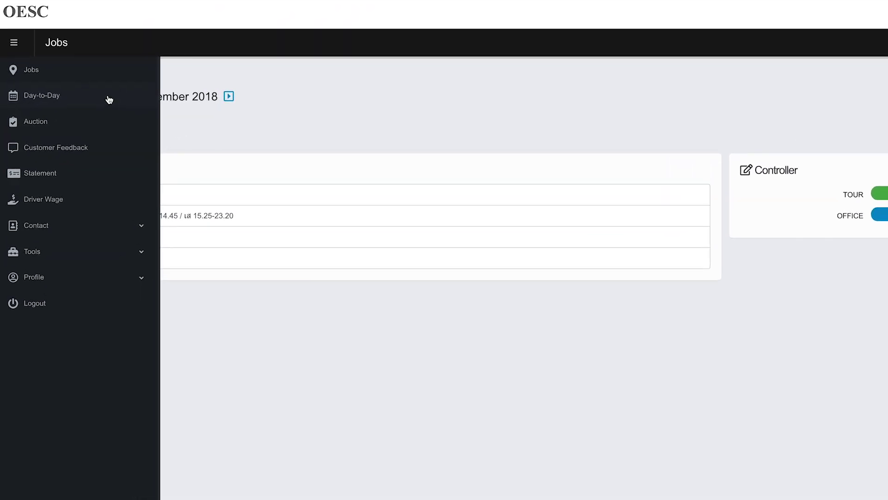
{"action": "left_click", "coordinate": [11, 56]}
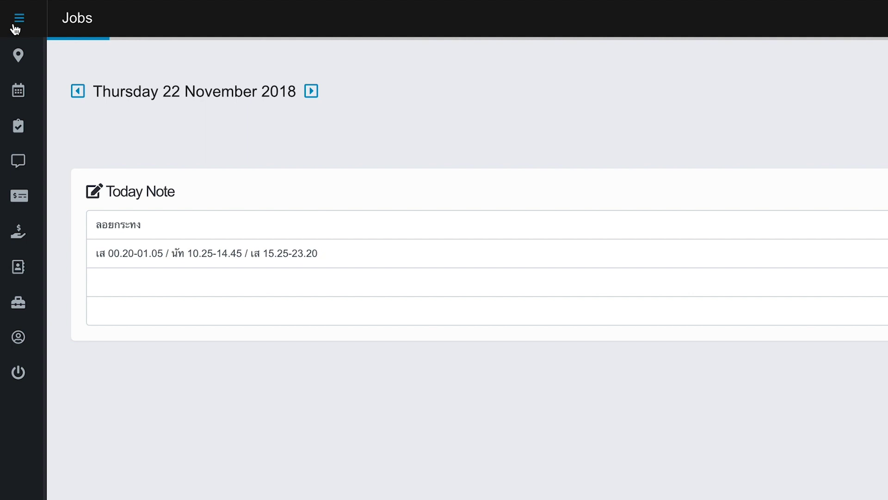
{"action": "left_click", "coordinate": [18, 18]}
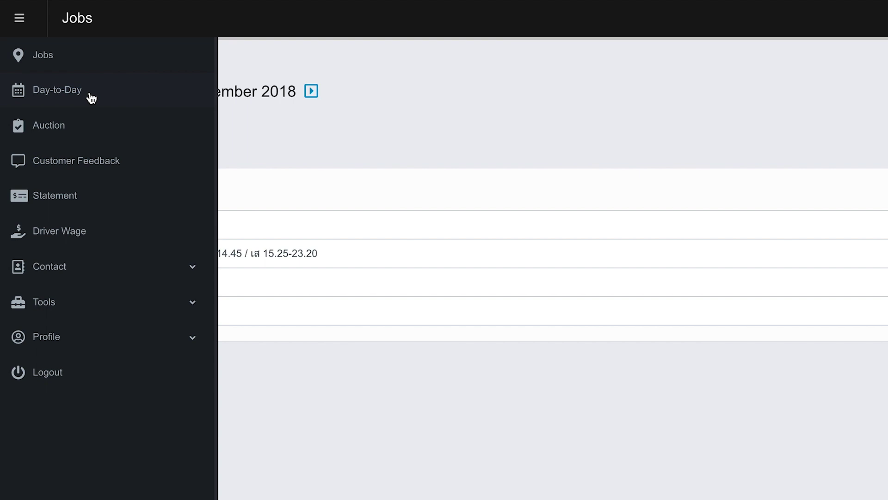
{"action": "left_click", "coordinate": [91, 98]}
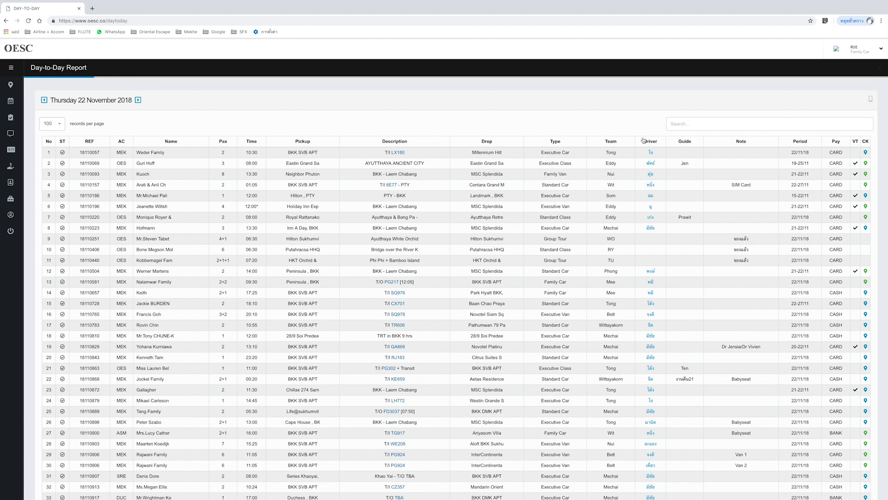
- Sort the Day-to-Day Report by Team and scroll through its rows
{"action": "left_click", "coordinate": [611, 143]}
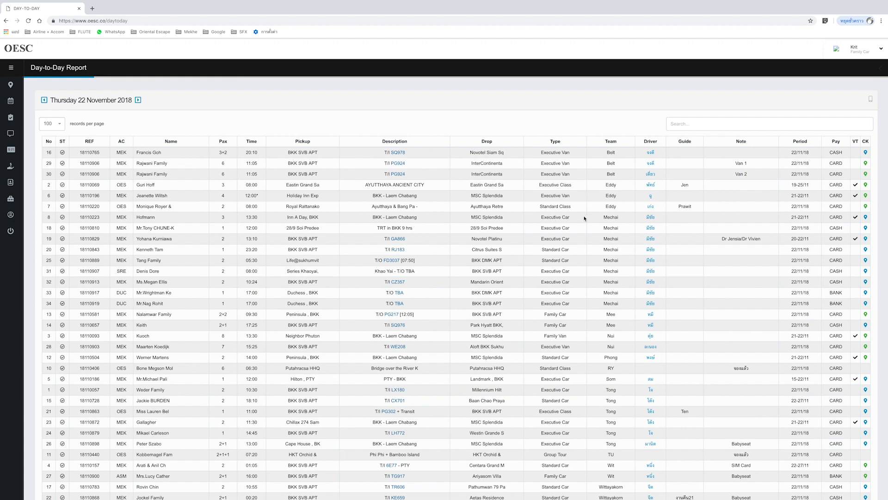
{"action": "scroll", "coordinate": [586, 235], "scroll_direction": "down", "scroll_amount": 1}
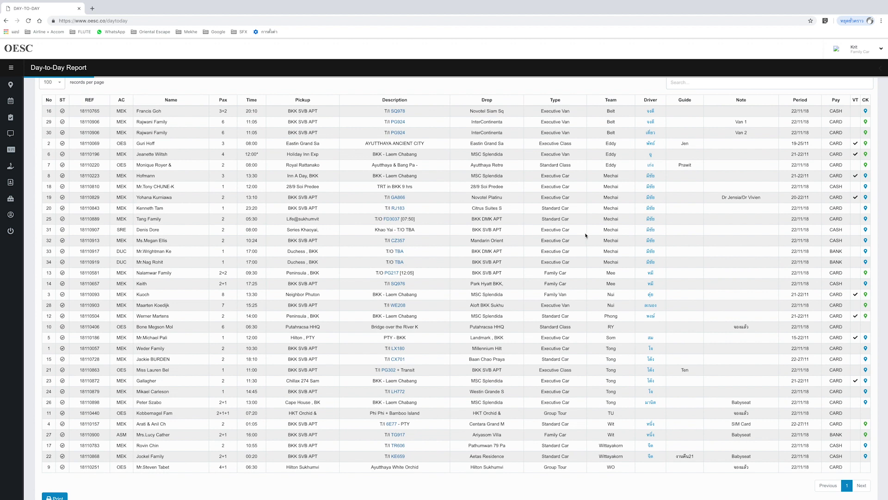
{"action": "scroll", "coordinate": [103, 143], "scroll_direction": "up", "scroll_amount": 1}
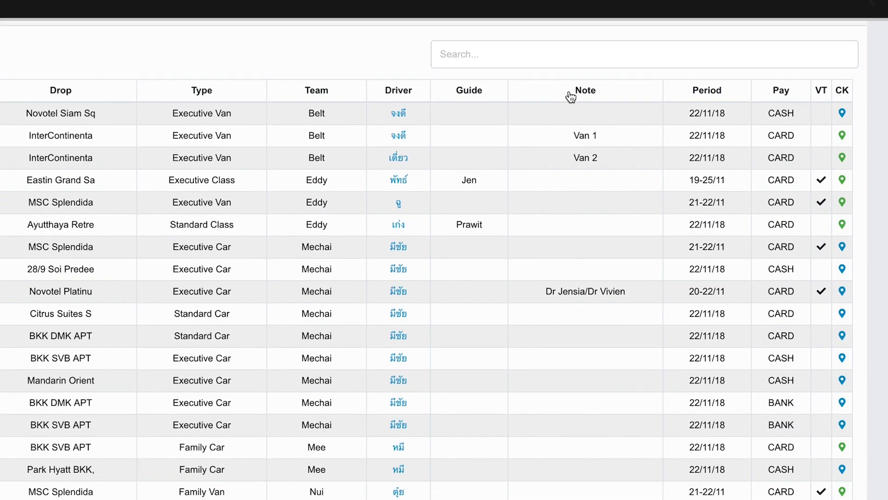
{"action": "scroll", "coordinate": [571, 51], "scroll_direction": "down", "scroll_amount": 5}
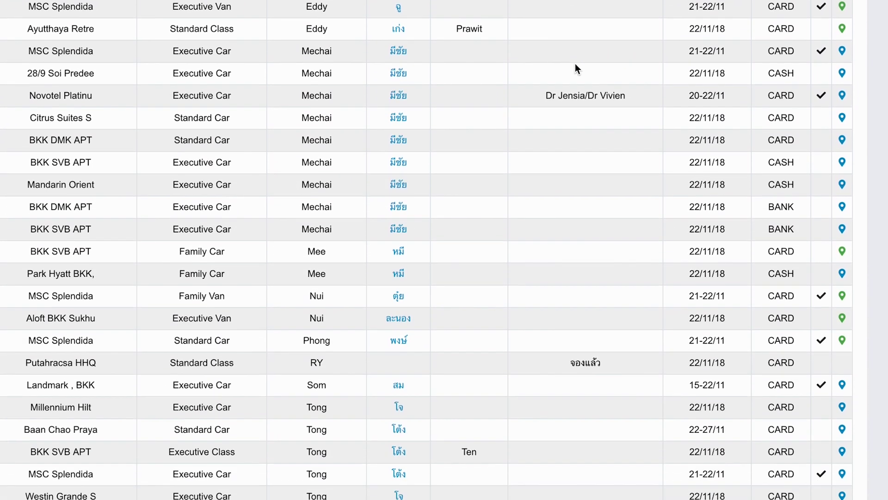
{"action": "scroll", "coordinate": [582, 88], "scroll_direction": "down", "scroll_amount": 3}
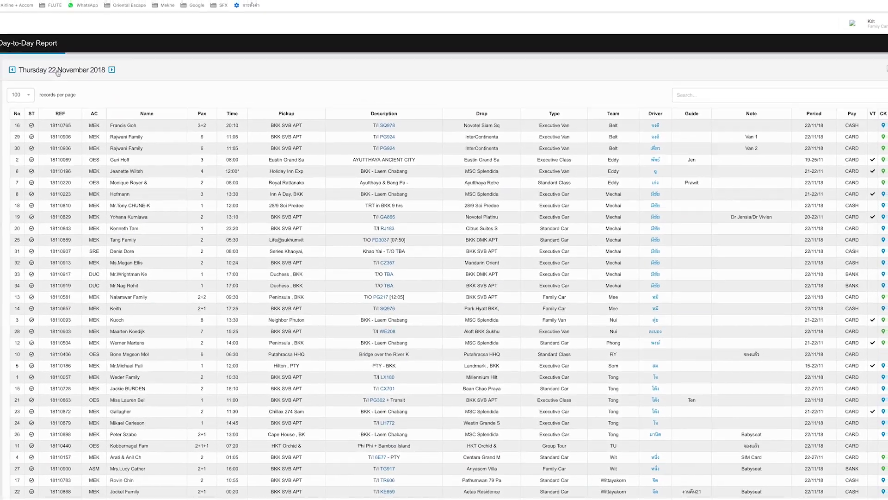
- Switch the Day-to-Day Report to 23 November 2018 and sort it by team
{"action": "left_click", "coordinate": [49, 64]}
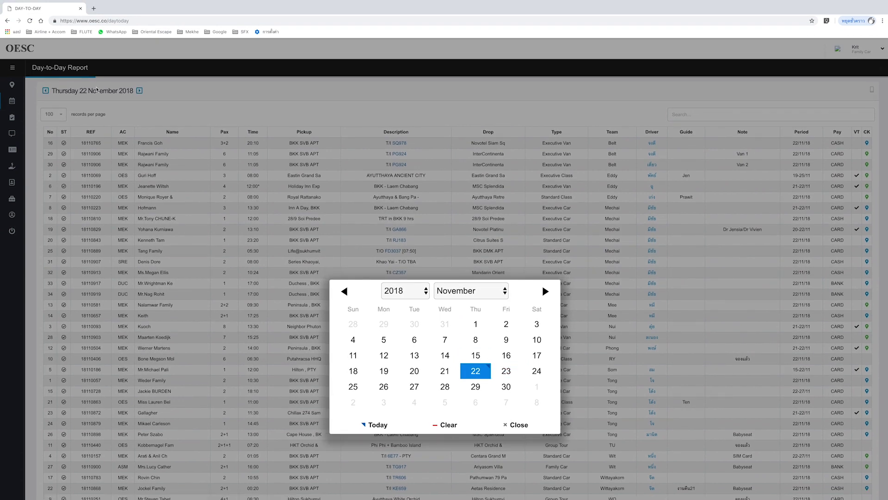
{"action": "left_click", "coordinate": [99, 98]}
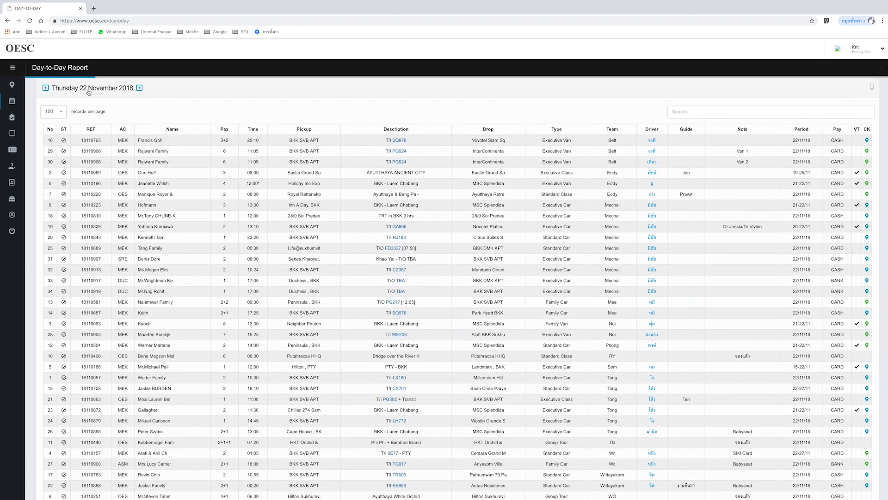
{"action": "left_click", "coordinate": [89, 92]}
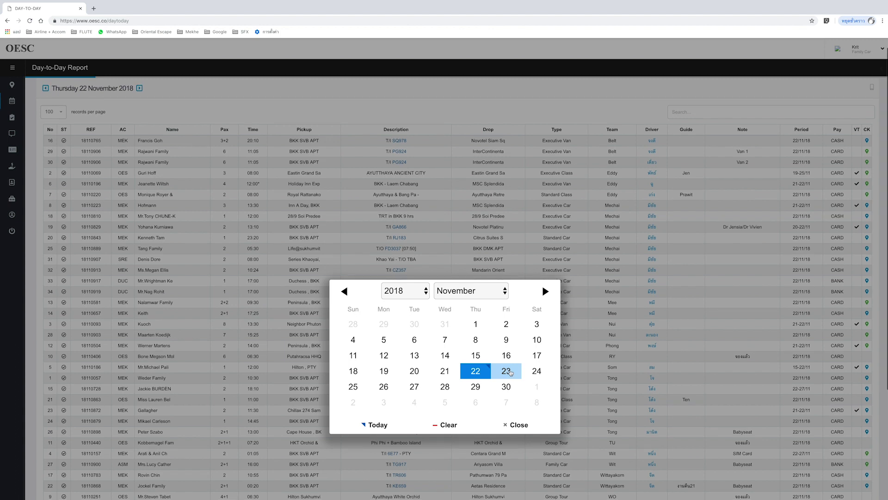
{"action": "left_click", "coordinate": [511, 372]}
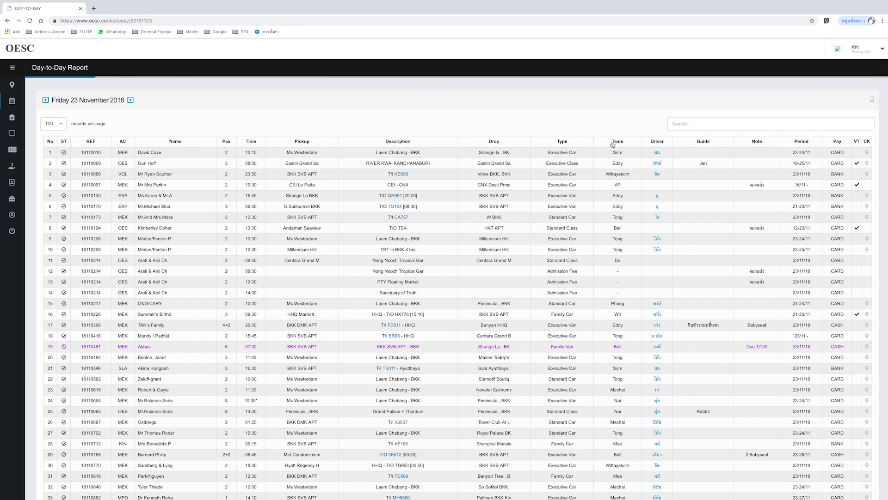
{"action": "left_click", "coordinate": [617, 141]}
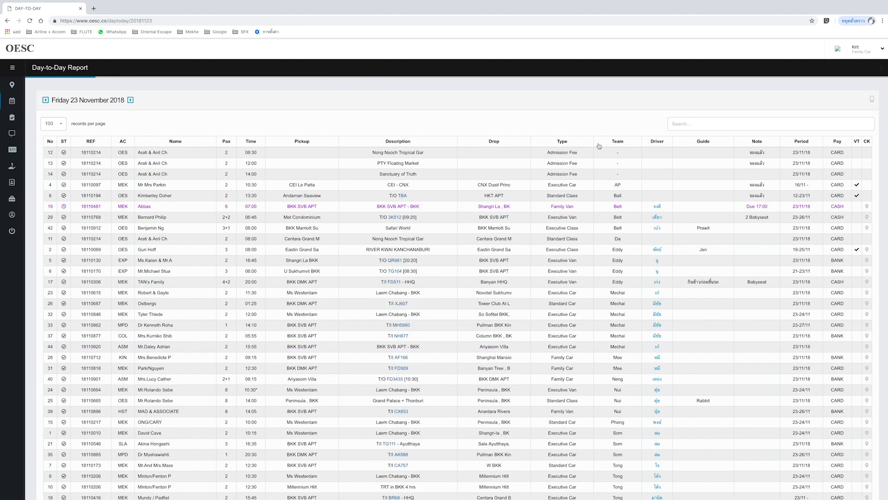
{"action": "mouse_move", "coordinate": [8, 130]}
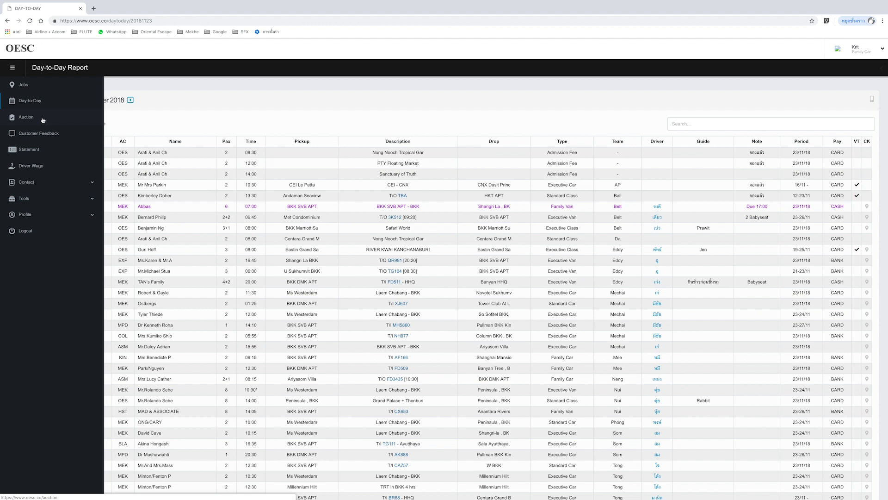
- Open the Auction page and sort its job list by date
{"action": "left_click", "coordinate": [43, 120]}
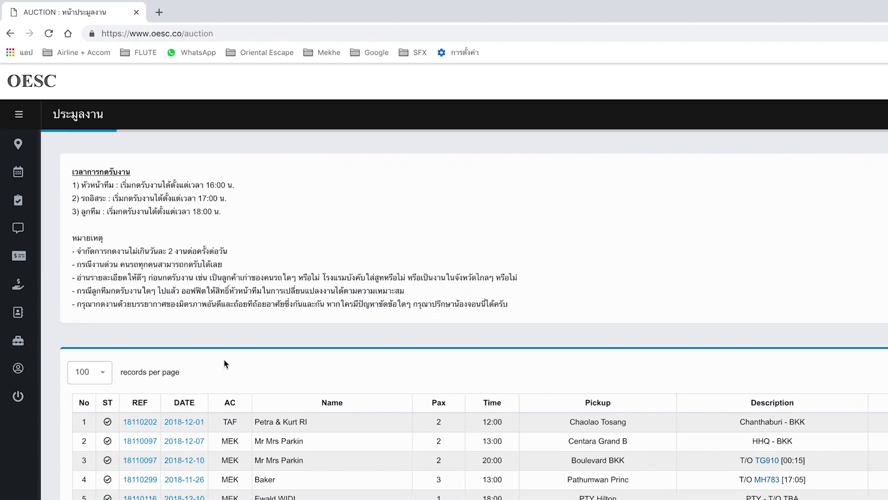
{"action": "scroll", "coordinate": [271, 423], "scroll_direction": "down", "scroll_amount": 2}
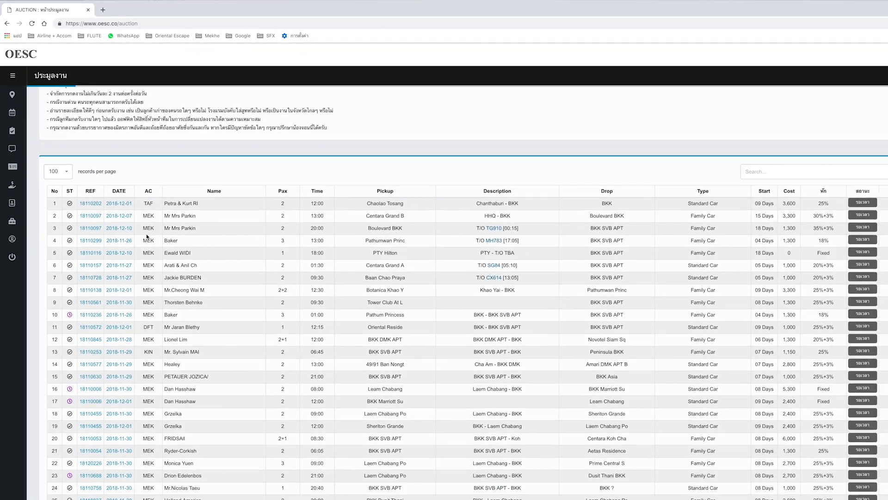
{"action": "scroll", "coordinate": [187, 298], "scroll_direction": "down", "scroll_amount": 2}
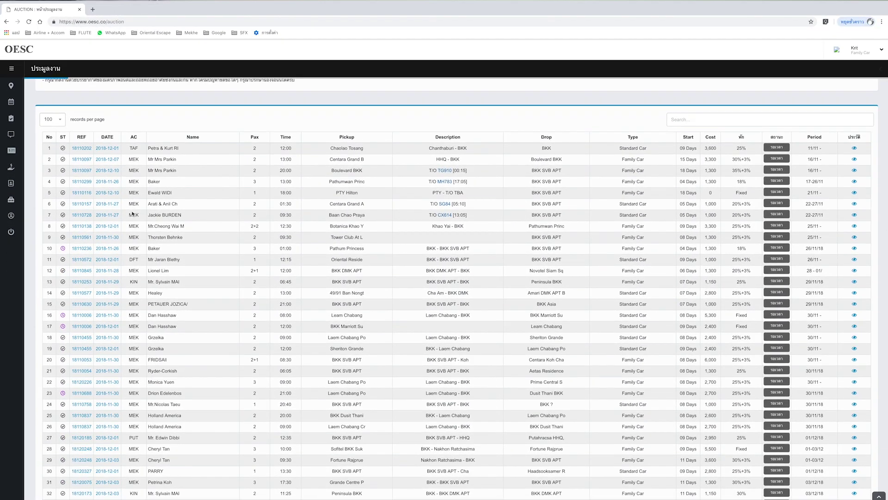
{"action": "left_click", "coordinate": [110, 139]}
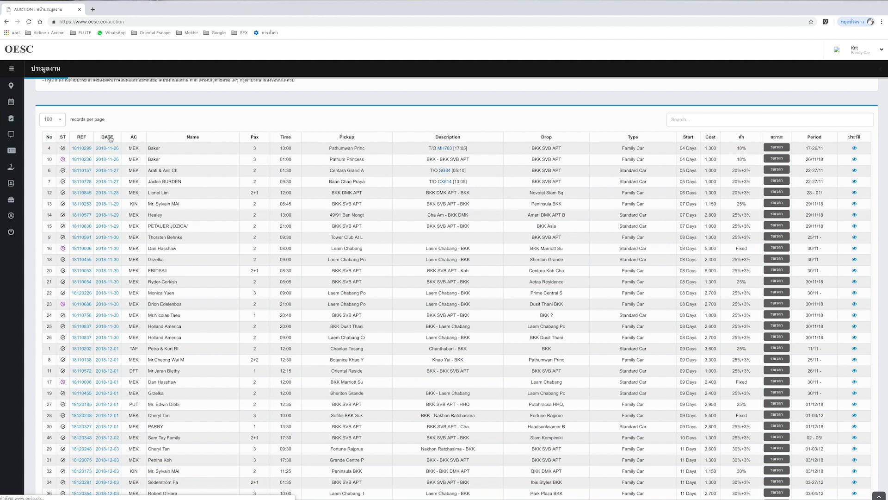
- Open the 2018-11-26 auction jobs and highlight the Family Car and Standard Car types
{"action": "left_click", "coordinate": [111, 149]}
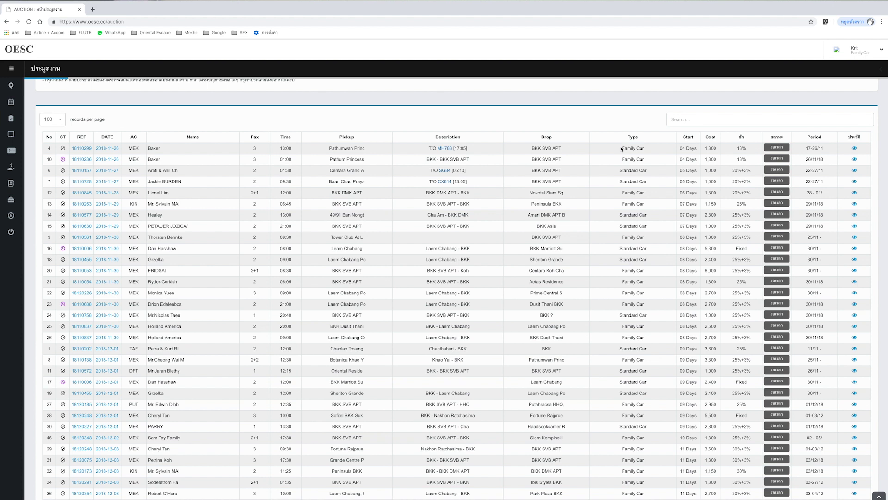
{"action": "left_click_drag", "start_coordinate": [623, 148], "coordinate": [643, 148]}
{"action": "left_click", "coordinate": [636, 159]}
{"action": "left_click_drag", "start_coordinate": [621, 171], "coordinate": [647, 171]}
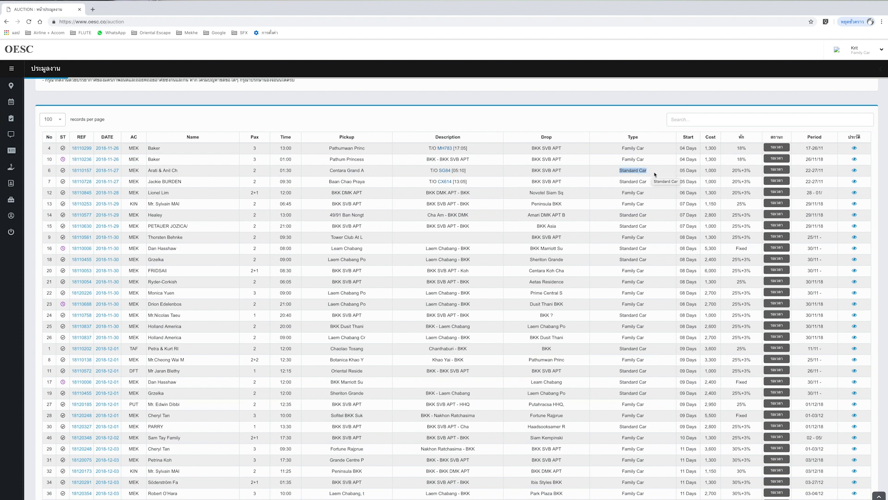
{"action": "left_click", "coordinate": [655, 175]}
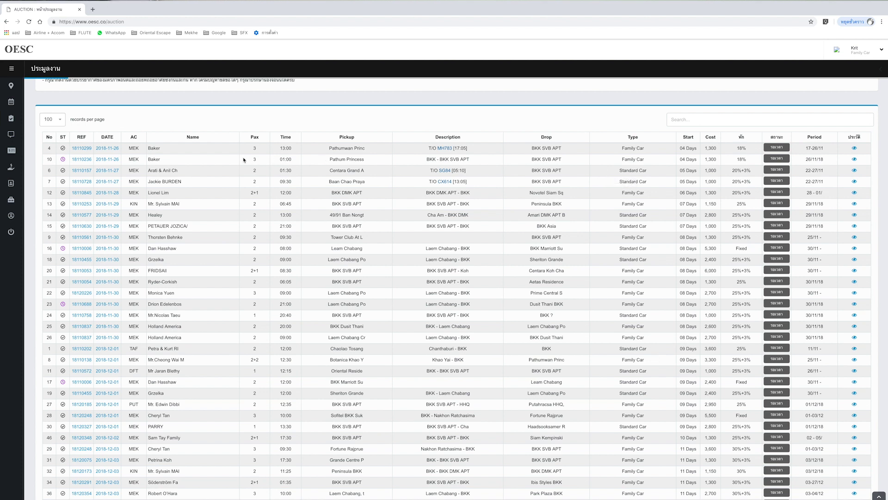
{"action": "mouse_move", "coordinate": [14, 115]}
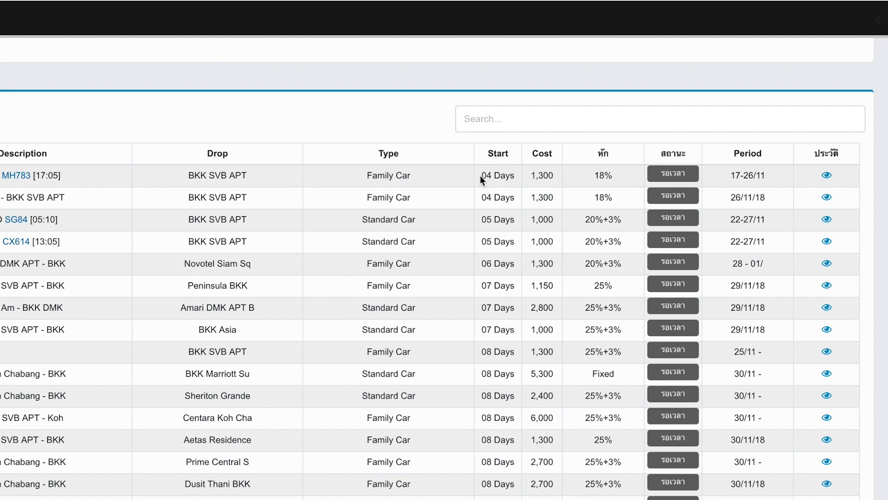
{"action": "scroll", "coordinate": [483, 179], "scroll_direction": "up", "scroll_amount": 1}
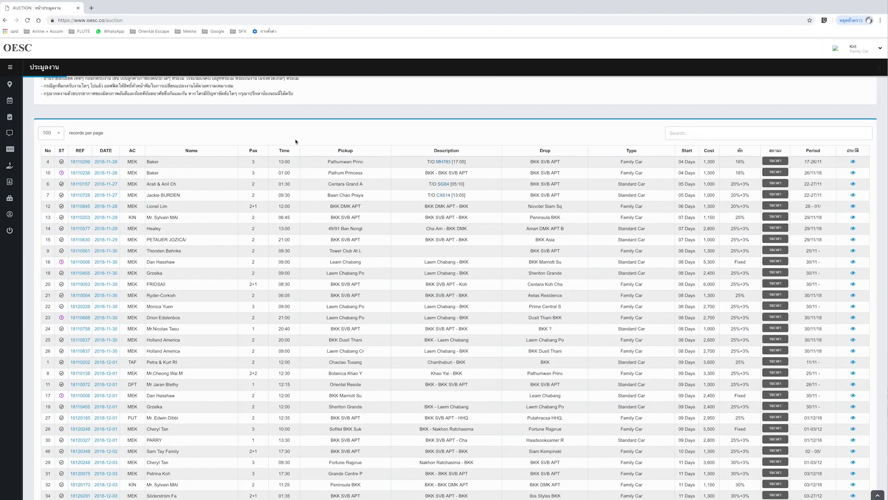
{"action": "scroll", "coordinate": [194, 145], "scroll_direction": "up", "scroll_amount": 1}
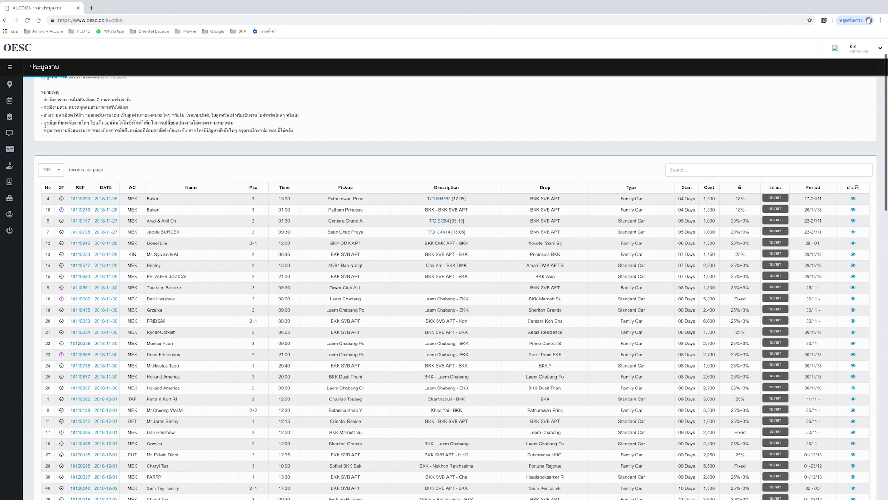
{"action": "mouse_move", "coordinate": [19, 119]}
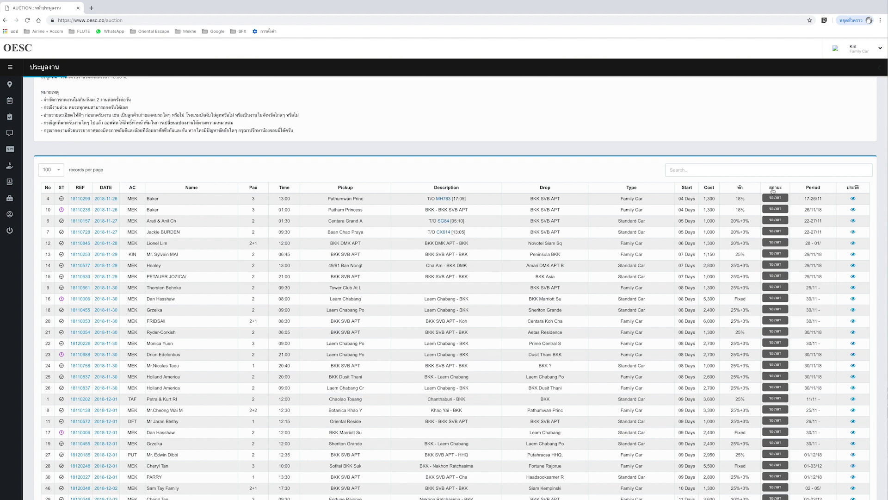
{"action": "mouse_move", "coordinate": [21, 92]}
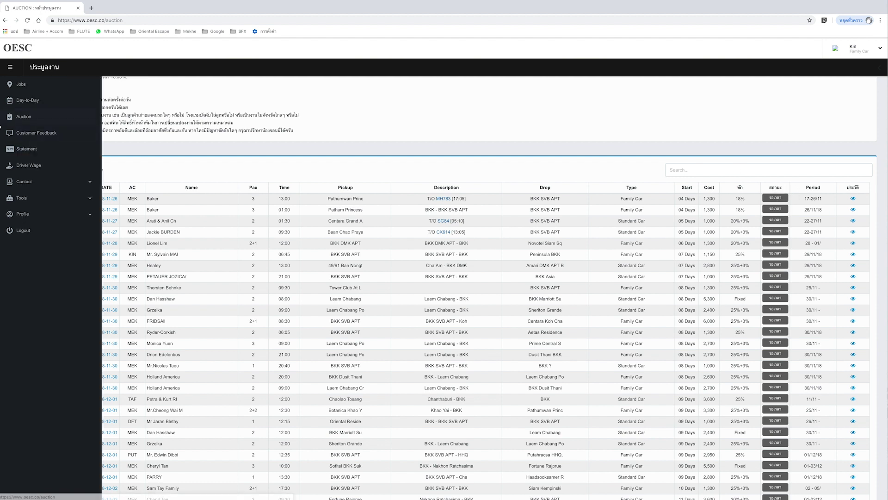
- Go to Jobs and pick 24 November 2018 from the date picker
{"action": "left_click", "coordinate": [28, 86]}
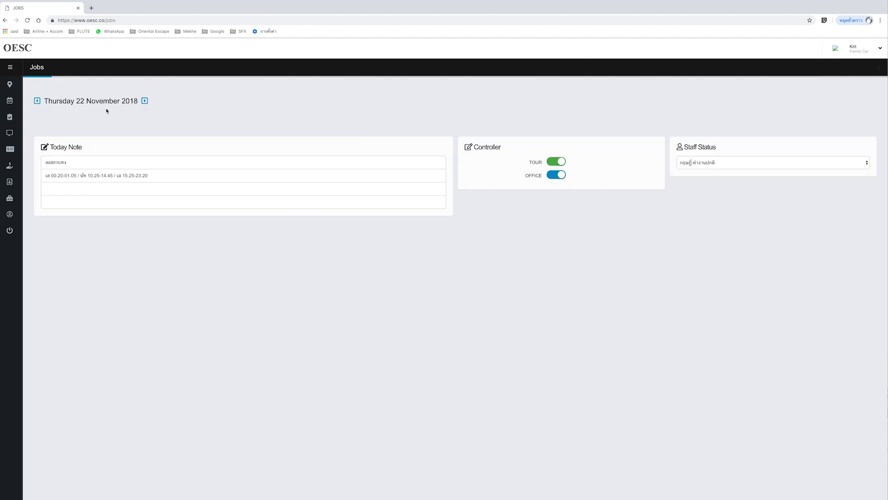
{"action": "left_click", "coordinate": [101, 105]}
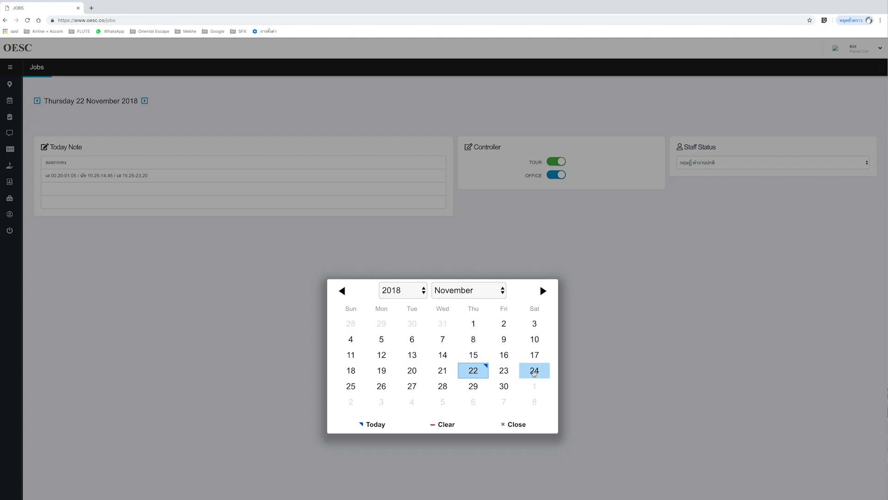
{"action": "left_click", "coordinate": [535, 373]}
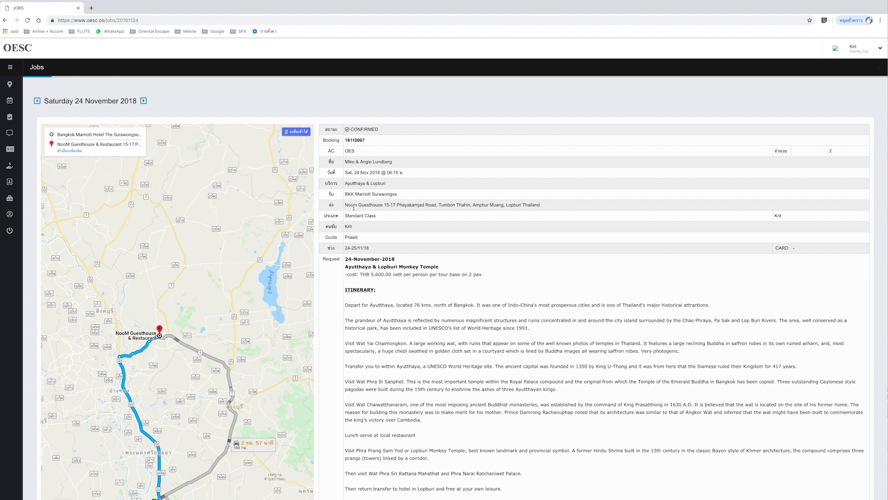
- Scroll down the 24 November jobs list to the HOLD transfer and bottom panels
{"action": "scroll", "coordinate": [354, 214], "scroll_direction": "down", "scroll_amount": 1}
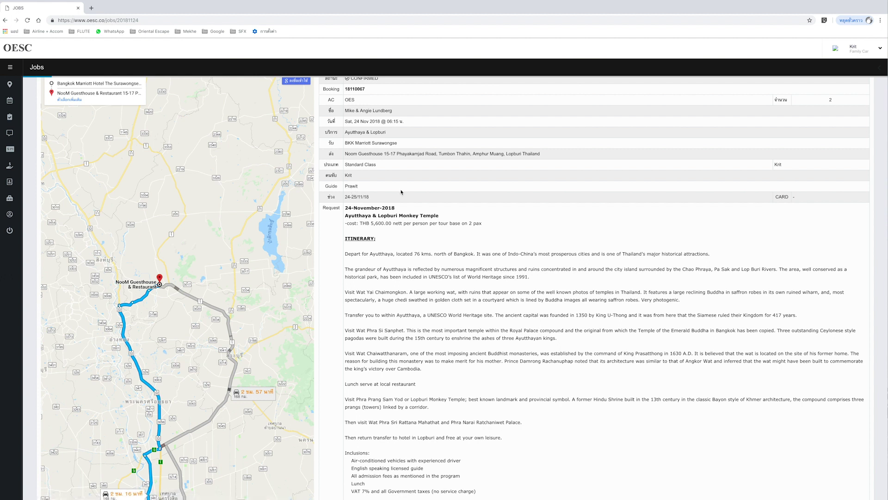
{"action": "scroll", "coordinate": [436, 206], "scroll_direction": "down", "scroll_amount": 1}
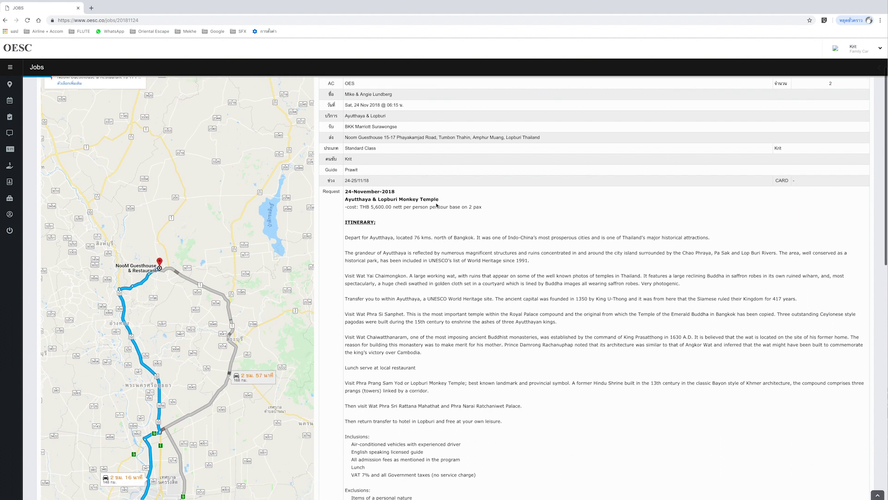
{"action": "scroll", "coordinate": [437, 206], "scroll_direction": "down", "scroll_amount": 1}
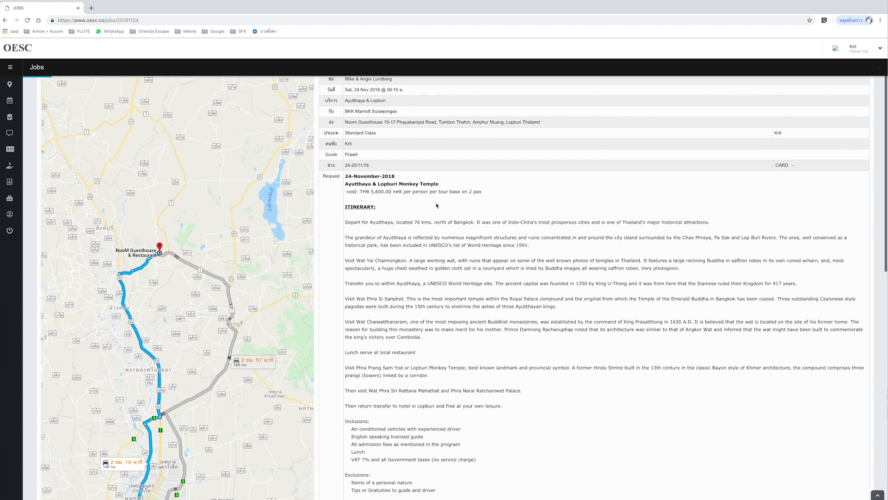
{"action": "scroll", "coordinate": [437, 206], "scroll_direction": "down", "scroll_amount": 3}
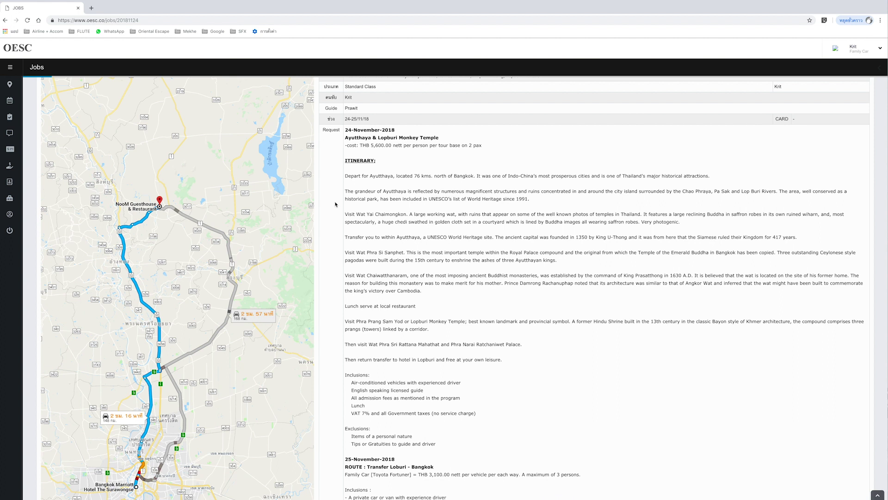
{"action": "scroll", "coordinate": [335, 204], "scroll_direction": "down", "scroll_amount": 3}
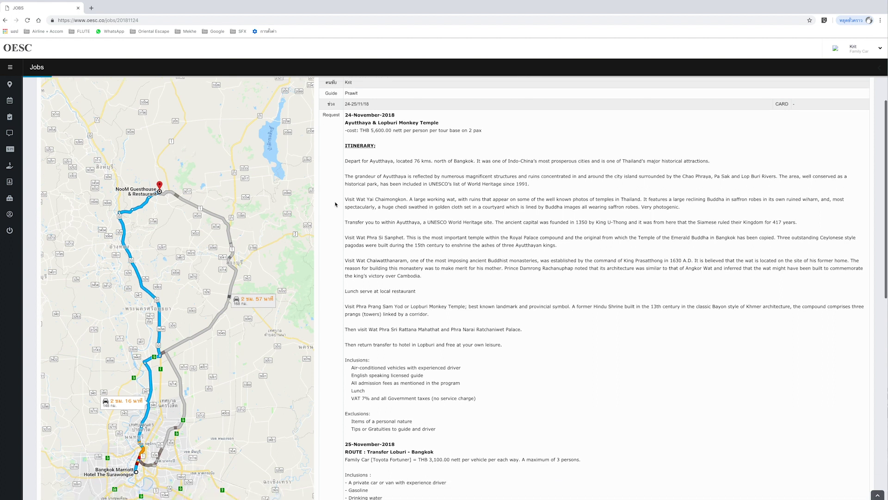
{"action": "scroll", "coordinate": [335, 204], "scroll_direction": "down", "scroll_amount": 4}
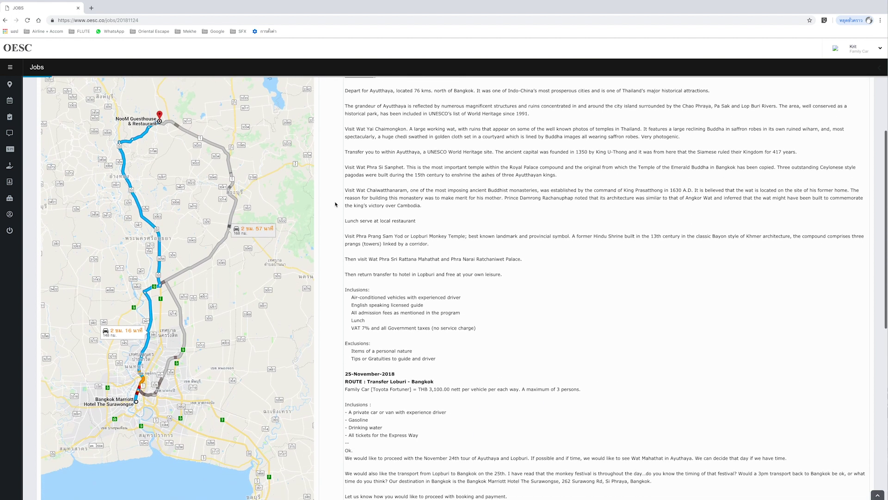
{"action": "scroll", "coordinate": [335, 204], "scroll_direction": "down", "scroll_amount": 4}
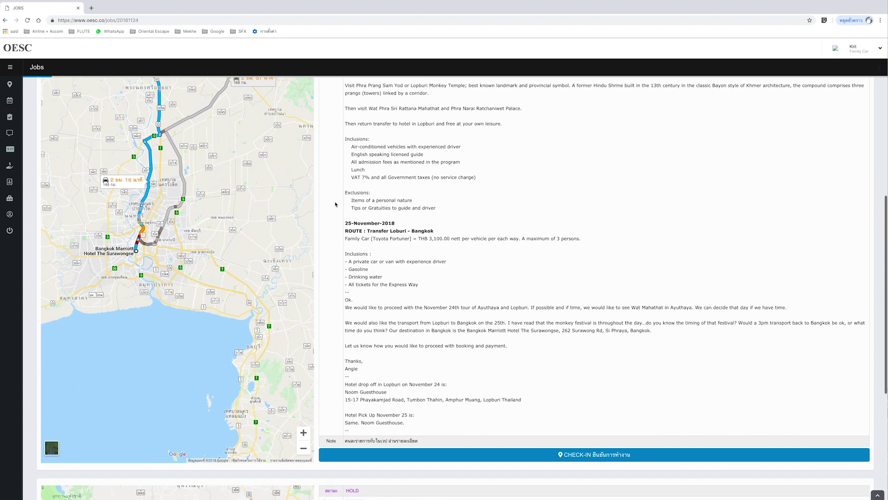
{"action": "scroll", "coordinate": [335, 204], "scroll_direction": "up", "scroll_amount": 9}
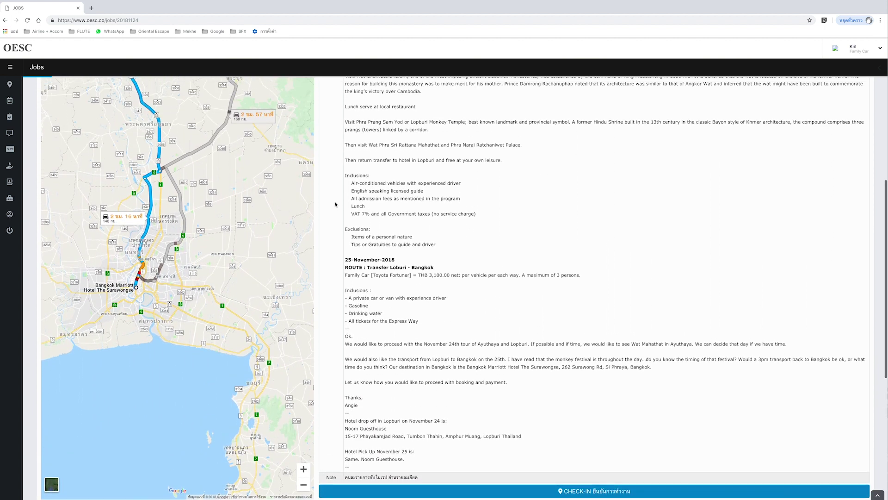
{"action": "scroll", "coordinate": [335, 204], "scroll_direction": "up", "scroll_amount": 4}
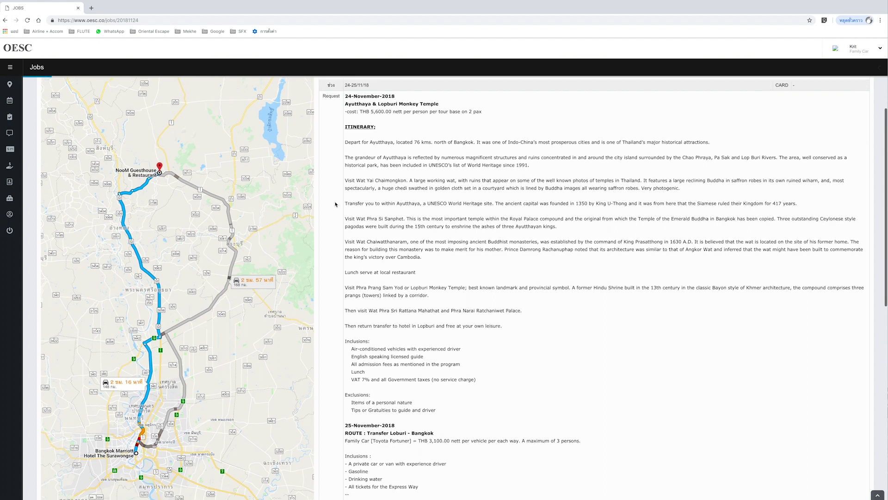
{"action": "scroll", "coordinate": [335, 204], "scroll_direction": "up", "scroll_amount": 3}
{"action": "scroll", "coordinate": [335, 202], "scroll_direction": "down", "scroll_amount": 20}
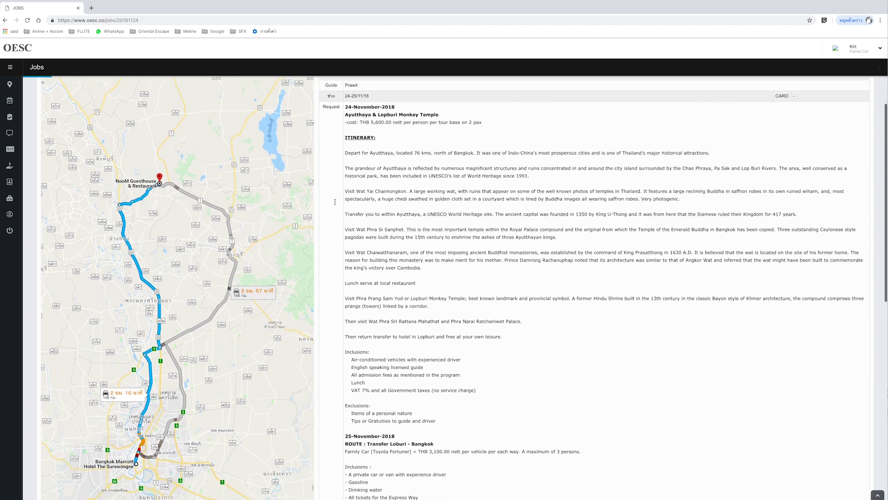
{"action": "scroll", "coordinate": [335, 204], "scroll_direction": "down", "scroll_amount": 5}
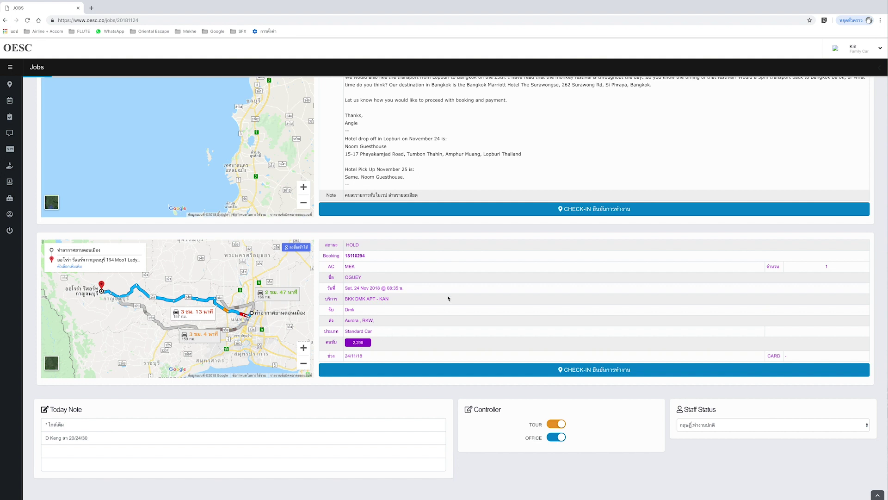
{"action": "scroll", "coordinate": [448, 298], "scroll_direction": "up", "scroll_amount": 1}
{"action": "scroll", "coordinate": [448, 298], "scroll_direction": "down", "scroll_amount": 1}
{"action": "left_click_drag", "start_coordinate": [318, 247], "coordinate": [361, 245]}
{"action": "left_click", "coordinate": [363, 246]}
{"action": "scroll", "coordinate": [363, 246], "scroll_direction": "up", "scroll_amount": 3}
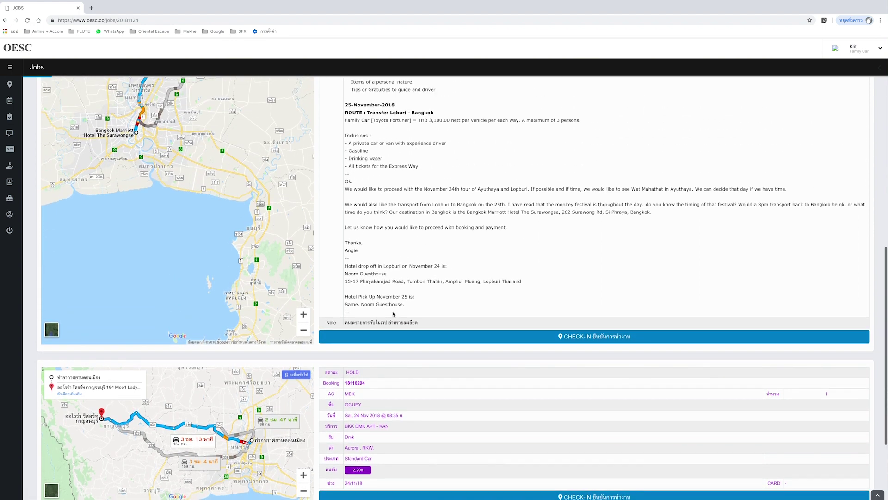
{"action": "scroll", "coordinate": [393, 314], "scroll_direction": "up", "scroll_amount": 5}
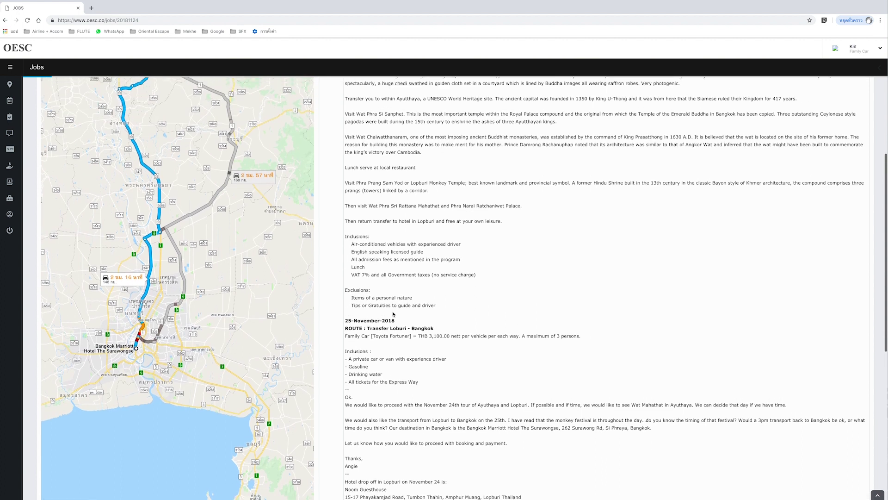
{"action": "scroll", "coordinate": [393, 314], "scroll_direction": "up", "scroll_amount": 6}
{"action": "scroll", "coordinate": [393, 314], "scroll_direction": "up", "scroll_amount": 1}
{"action": "left_click_drag", "start_coordinate": [329, 131], "coordinate": [378, 130]}
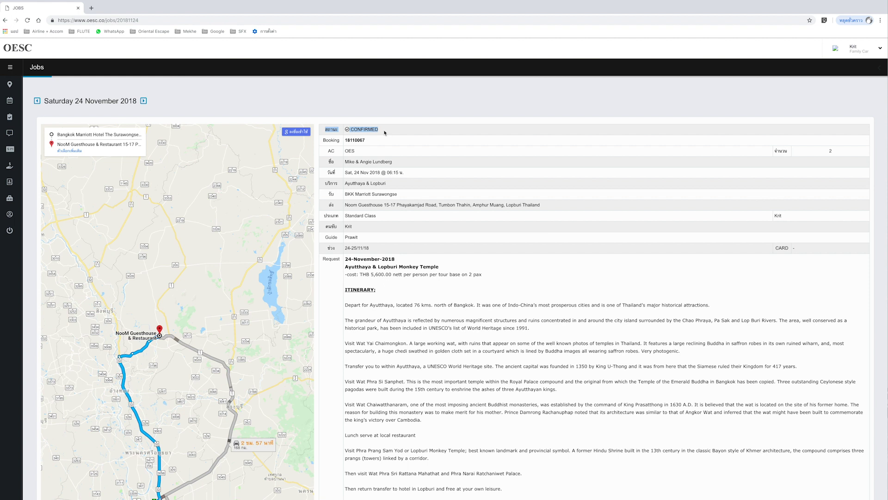
{"action": "left_click", "coordinate": [406, 144]}
{"action": "scroll", "coordinate": [385, 243], "scroll_direction": "down", "scroll_amount": 9}
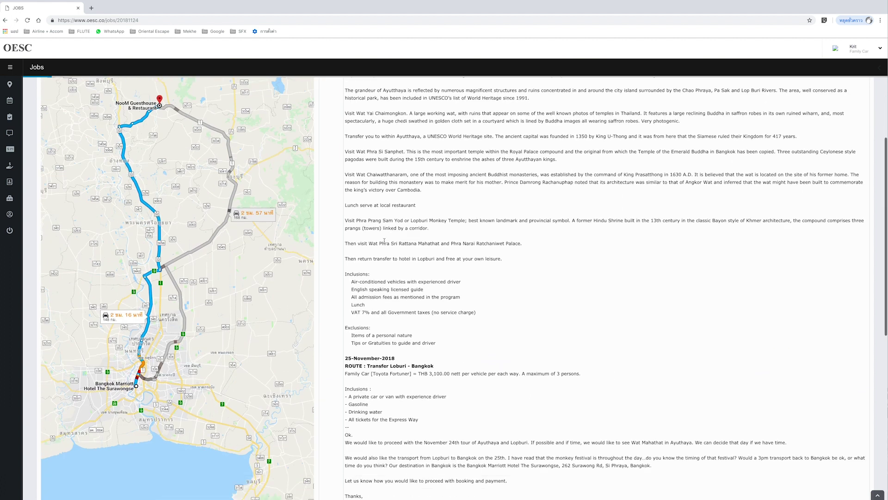
{"action": "scroll", "coordinate": [384, 241], "scroll_direction": "down", "scroll_amount": 4}
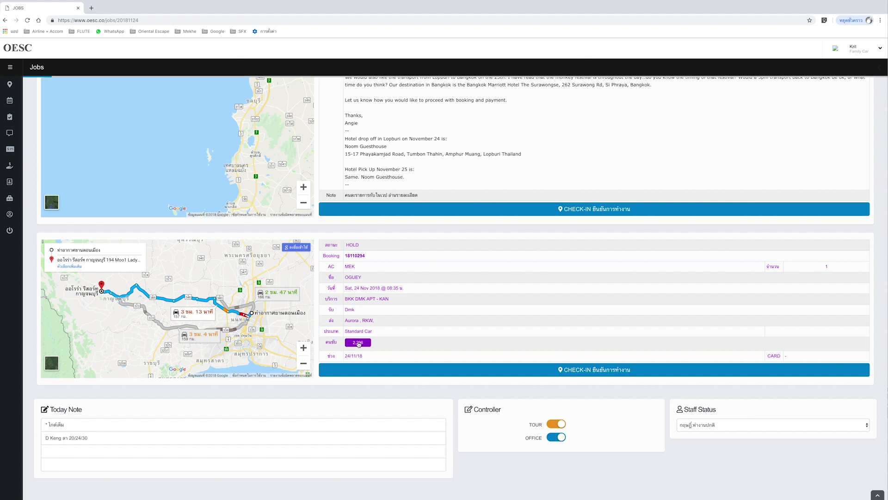
- Mark the held job's 2,296 fare as OK, then scroll up to the first job's itinerary
{"action": "mouse_move", "coordinate": [359, 345]}
{"action": "left_click", "coordinate": [362, 346]}
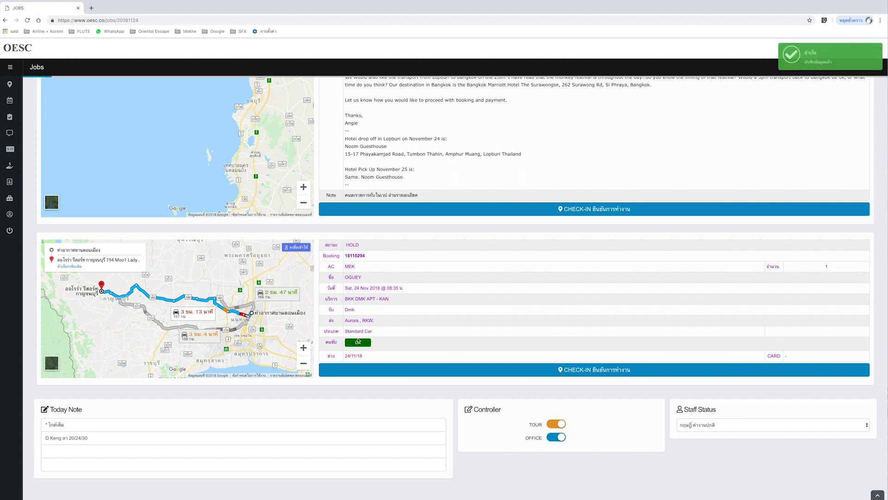
{"action": "left_click_drag", "start_coordinate": [324, 245], "coordinate": [357, 244]}
{"action": "left_click", "coordinate": [358, 244]}
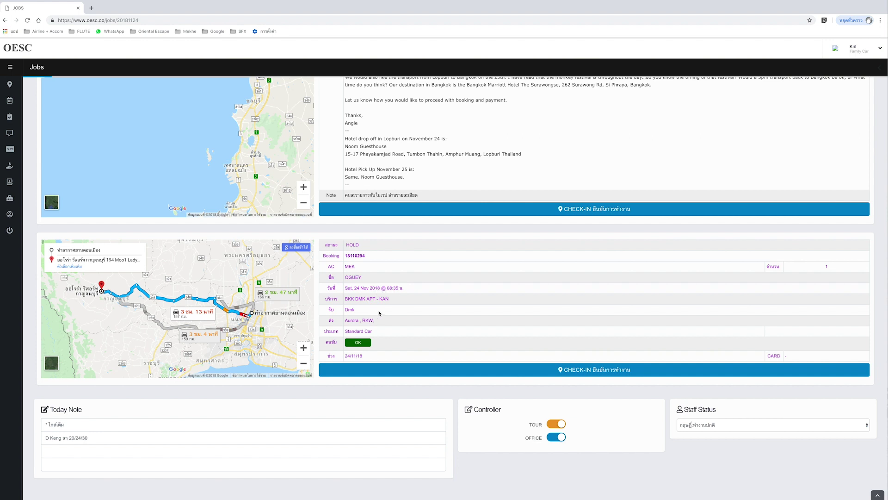
{"action": "scroll", "coordinate": [333, 293], "scroll_direction": "up", "scroll_amount": 5}
{"action": "scroll", "coordinate": [334, 293], "scroll_direction": "down", "scroll_amount": 1}
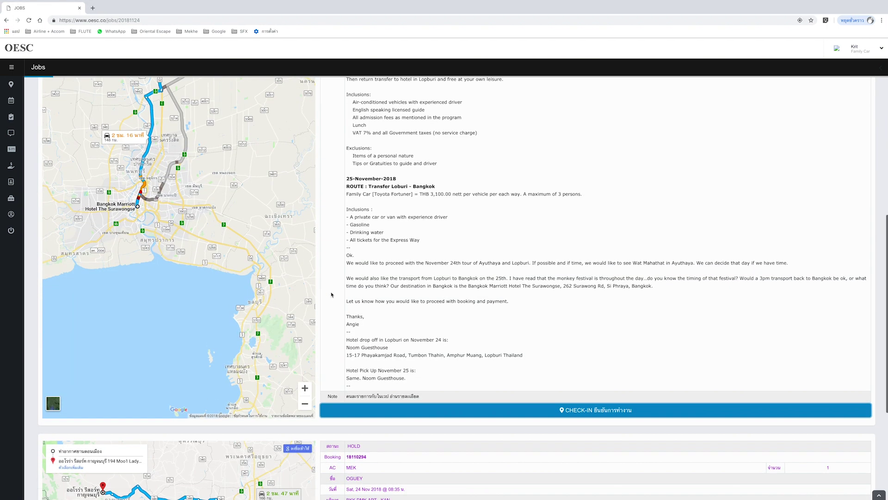
{"action": "scroll", "coordinate": [331, 295], "scroll_direction": "up", "scroll_amount": 2}
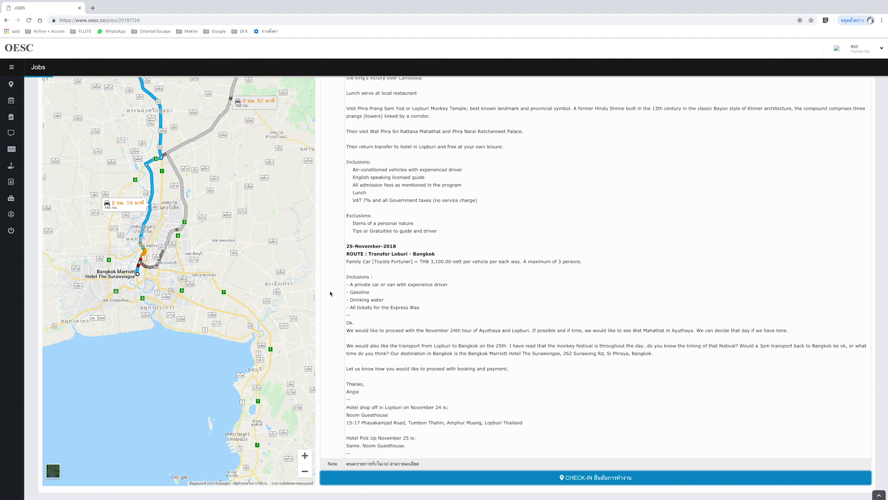
{"action": "scroll", "coordinate": [322, 251], "scroll_direction": "up", "scroll_amount": 1}
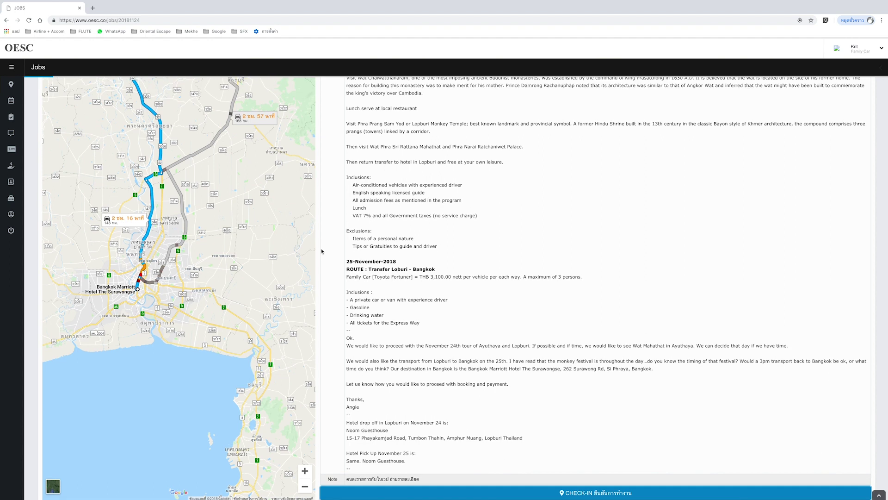
{"action": "scroll", "coordinate": [322, 251], "scroll_direction": "up", "scroll_amount": 6}
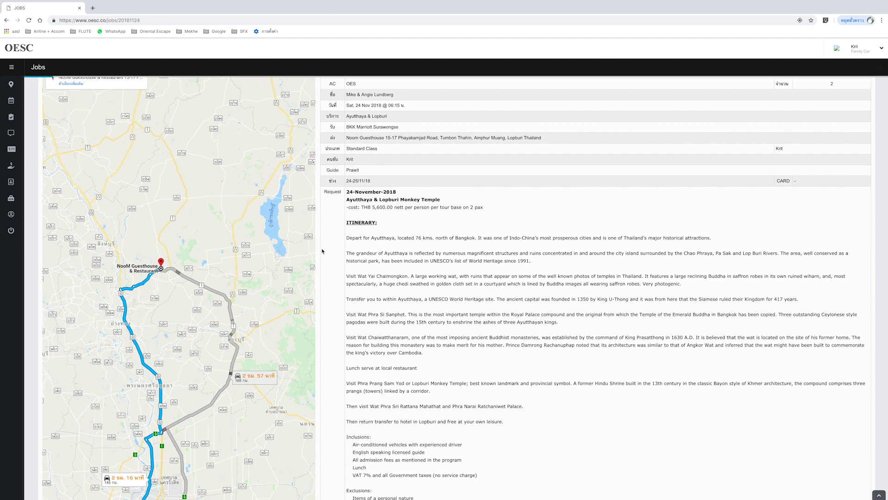
{"action": "scroll", "coordinate": [322, 251], "scroll_direction": "down", "scroll_amount": 1}
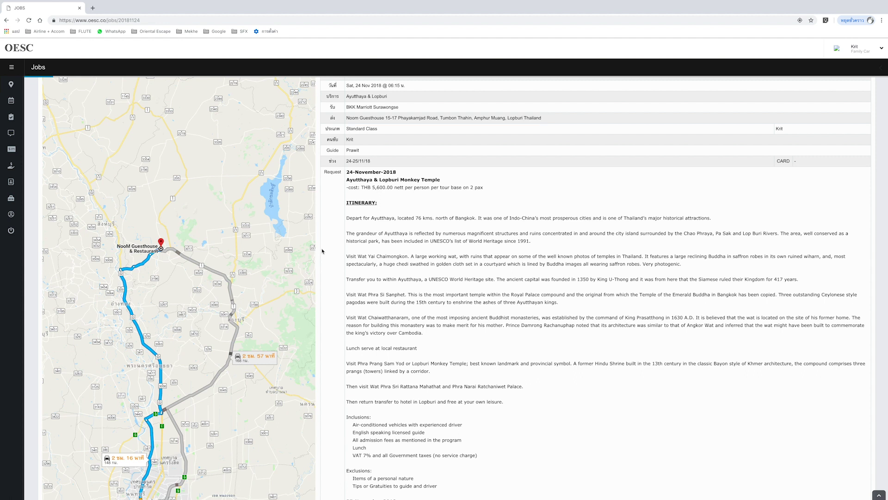
{"action": "scroll", "coordinate": [322, 251], "scroll_direction": "down", "scroll_amount": 6}
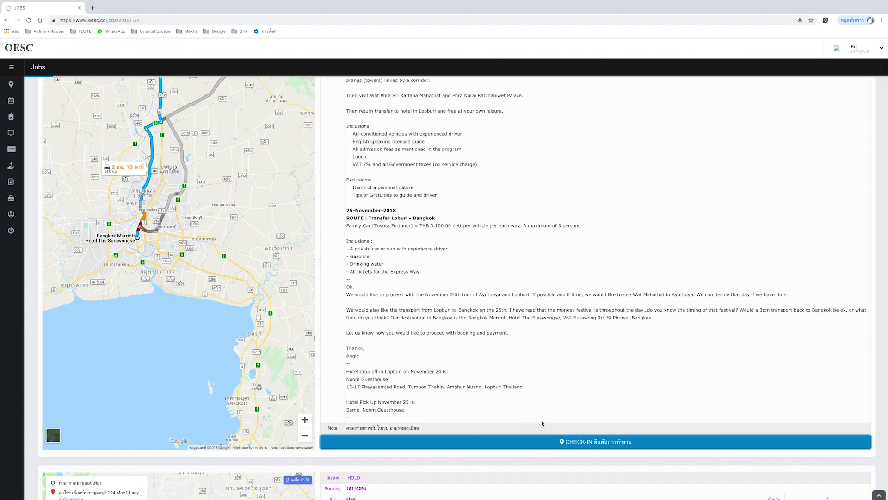
{"action": "left_click", "coordinate": [603, 445]}
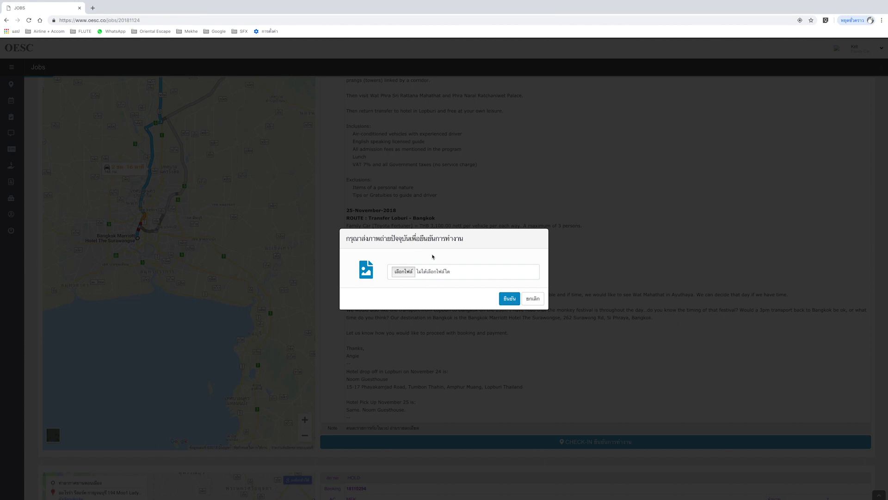
{"action": "scroll", "coordinate": [432, 256], "scroll_direction": "down", "scroll_amount": 1}
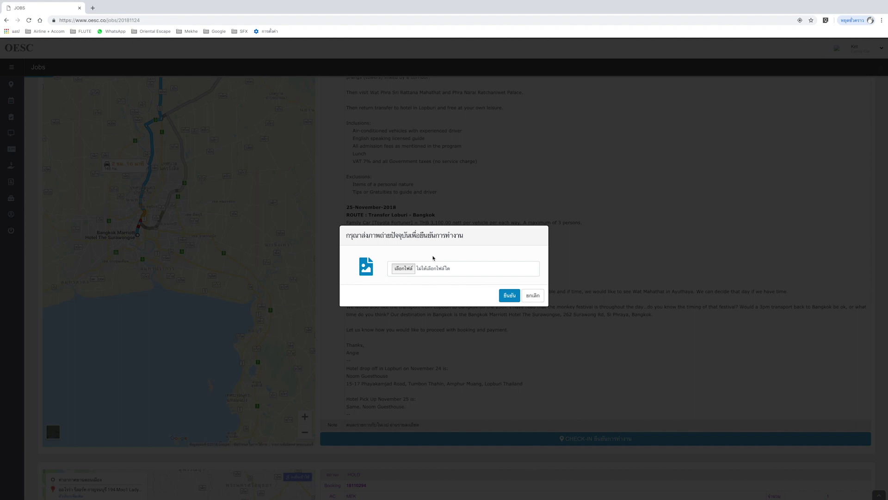
{"action": "scroll", "coordinate": [412, 266], "scroll_direction": "up", "scroll_amount": 1}
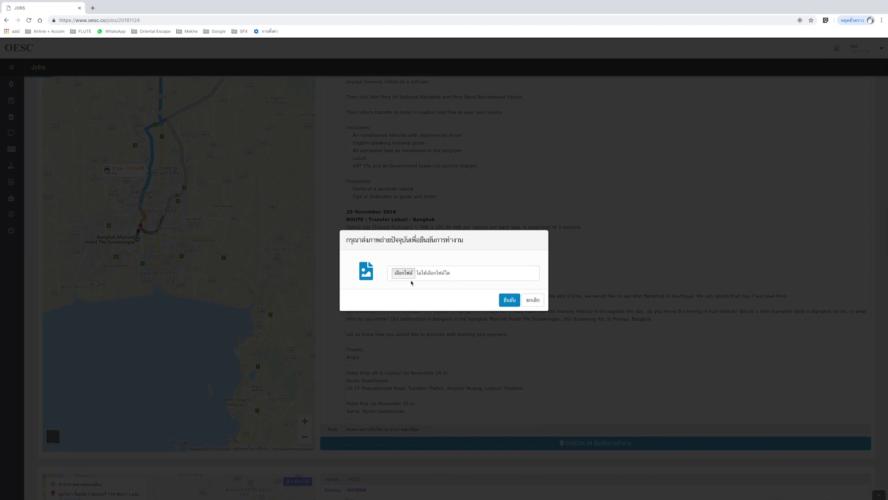
{"action": "scroll", "coordinate": [418, 266], "scroll_direction": "down", "scroll_amount": 1}
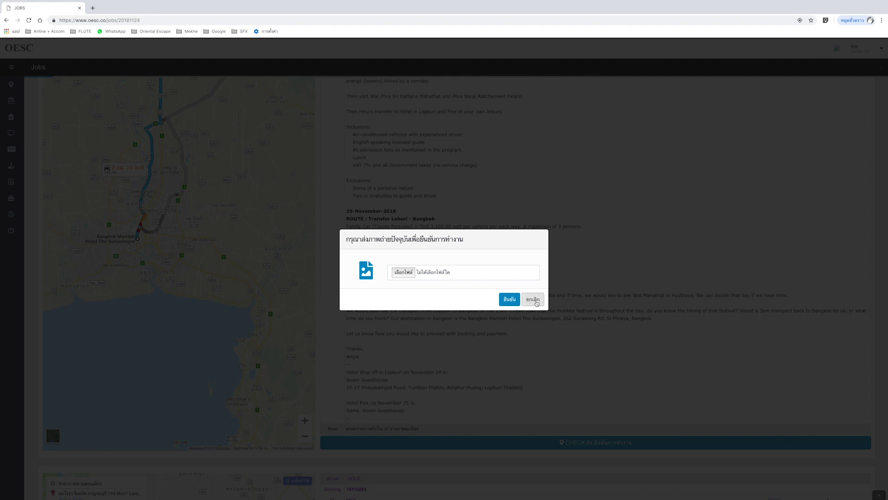
{"action": "left_click", "coordinate": [533, 299]}
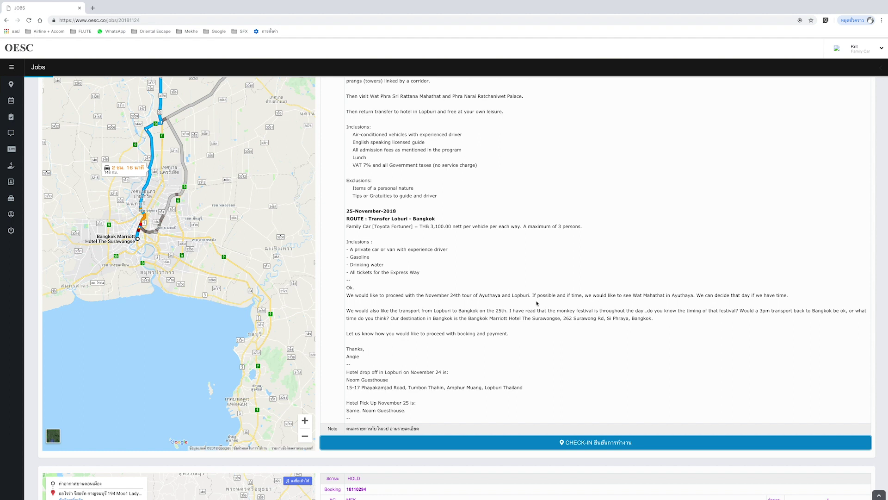
- Scroll back up to the 24 November heading and the confirmed Ayutthaya & Lopburi job
{"action": "scroll", "coordinate": [537, 303], "scroll_direction": "down", "scroll_amount": 2}
{"action": "scroll", "coordinate": [536, 303], "scroll_direction": "up", "scroll_amount": 3}
{"action": "scroll", "coordinate": [537, 303], "scroll_direction": "up", "scroll_amount": 2}
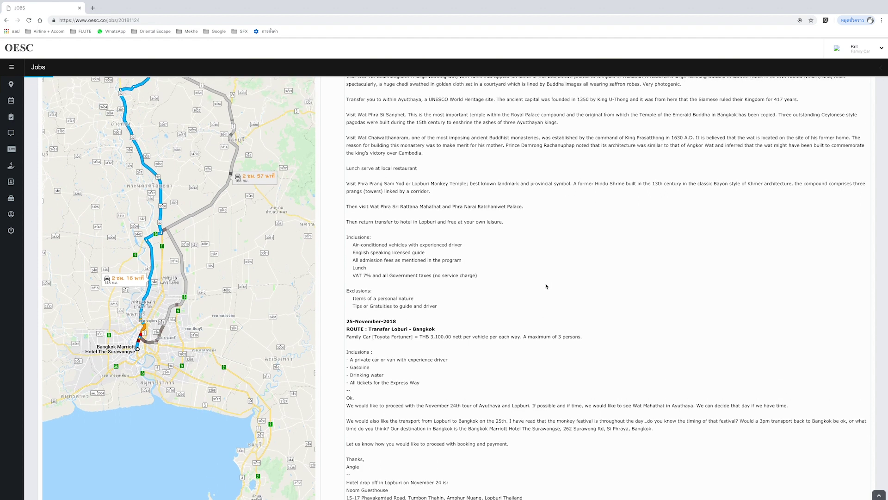
{"action": "scroll", "coordinate": [546, 286], "scroll_direction": "up", "scroll_amount": 5}
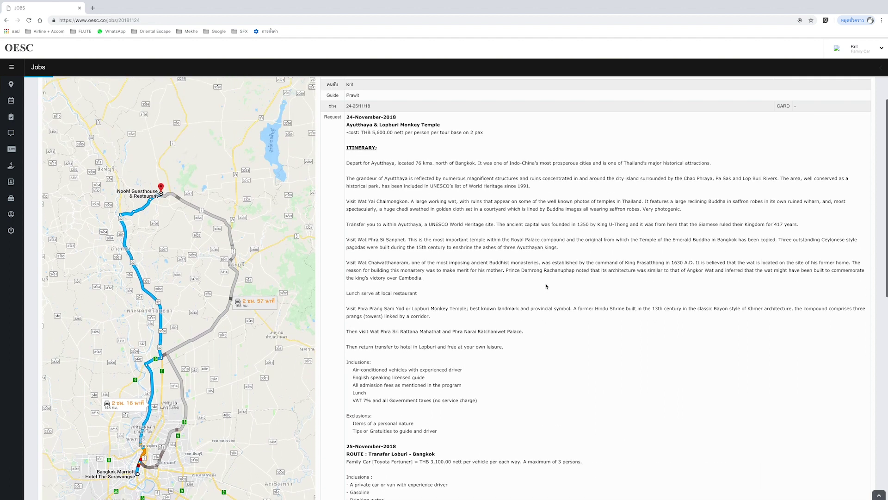
{"action": "scroll", "coordinate": [546, 286], "scroll_direction": "up", "scroll_amount": 1}
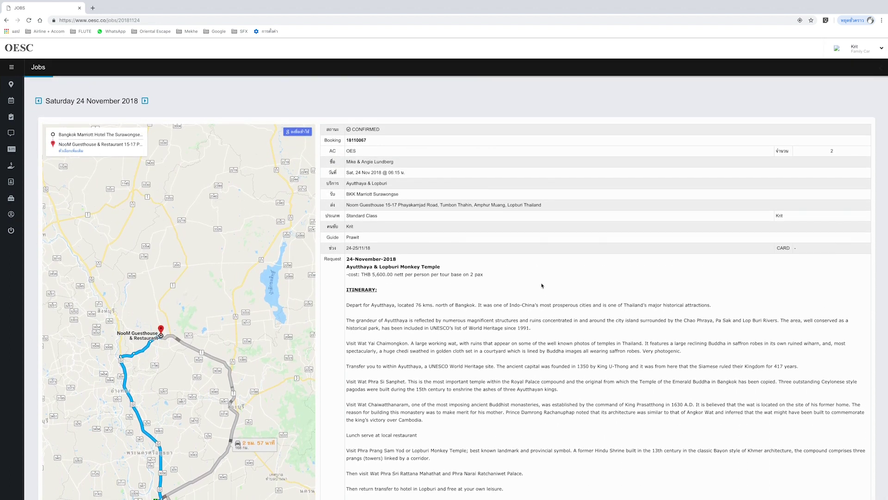
{"action": "left_click", "coordinate": [99, 103]}
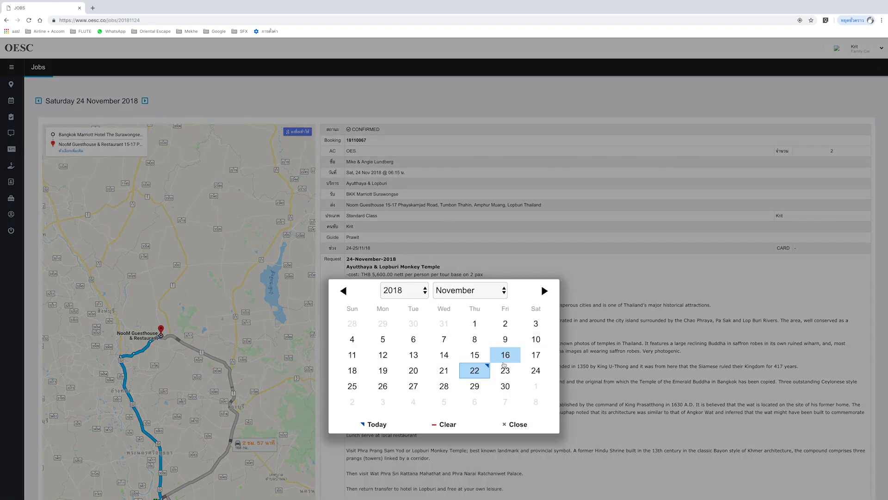
{"action": "left_click", "coordinate": [353, 388]}
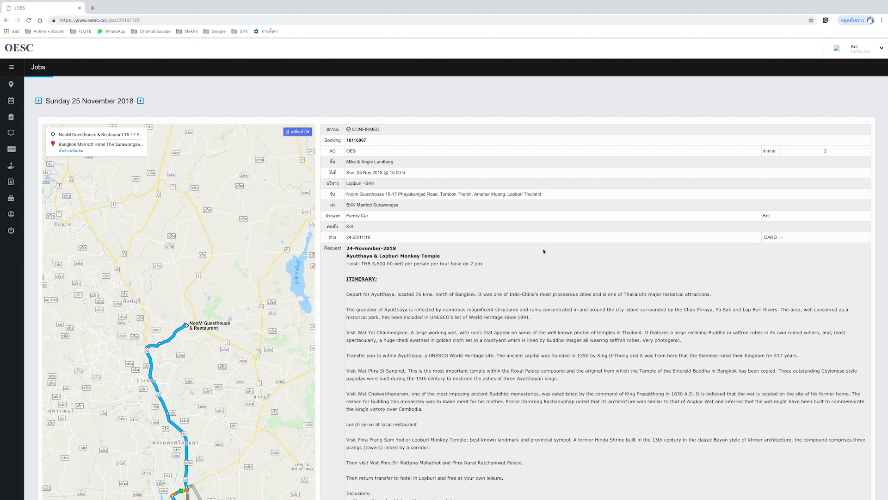
{"action": "scroll", "coordinate": [544, 251], "scroll_direction": "down", "scroll_amount": 1}
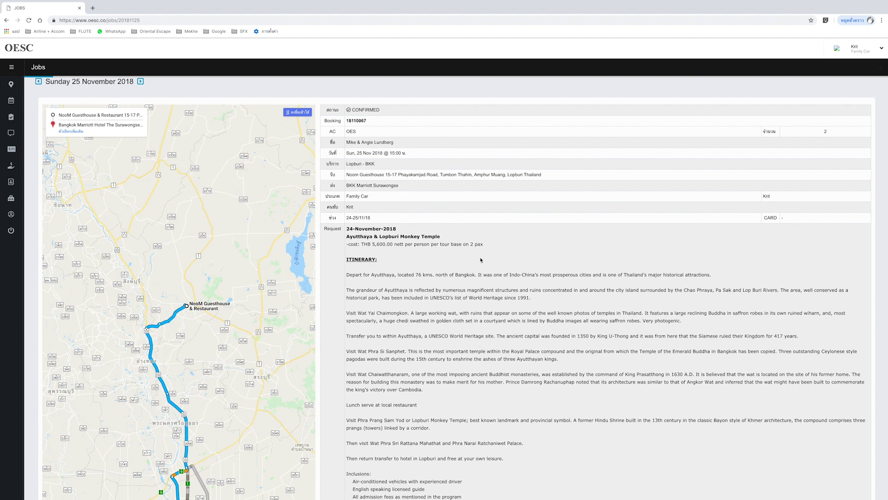
{"action": "scroll", "coordinate": [481, 260], "scroll_direction": "down", "scroll_amount": 5}
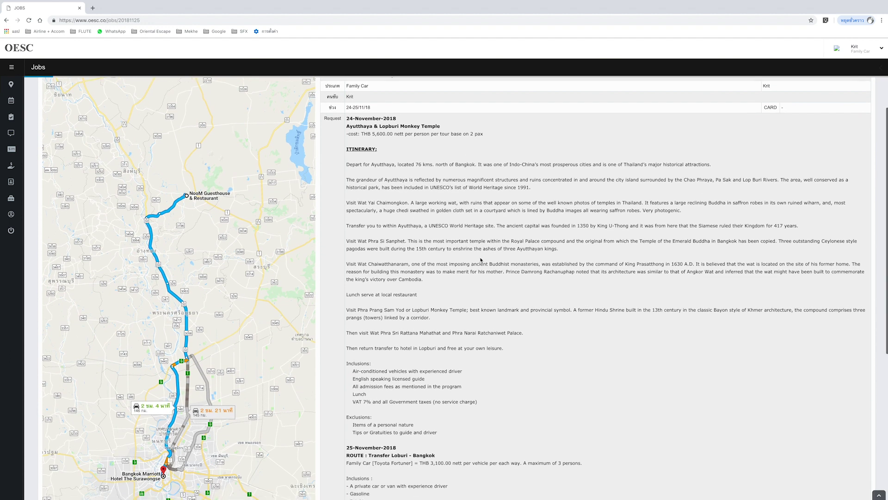
{"action": "scroll", "coordinate": [481, 260], "scroll_direction": "down", "scroll_amount": 2}
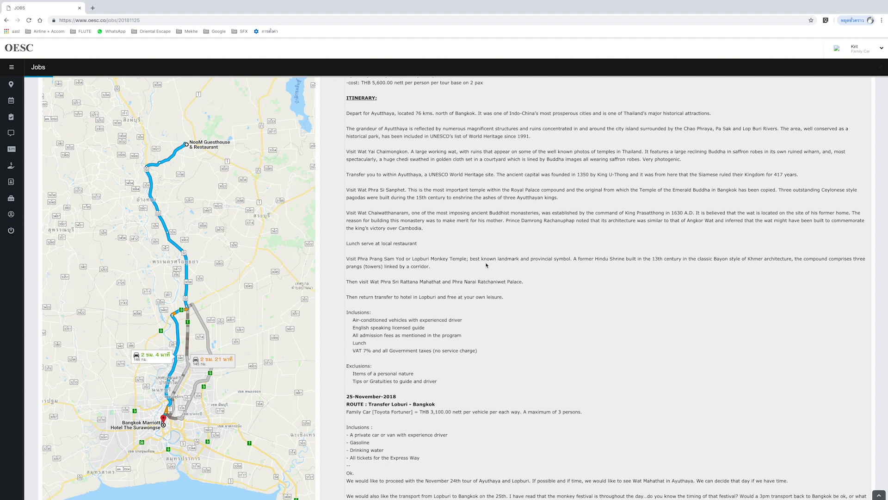
{"action": "scroll", "coordinate": [490, 265], "scroll_direction": "up", "scroll_amount": 7}
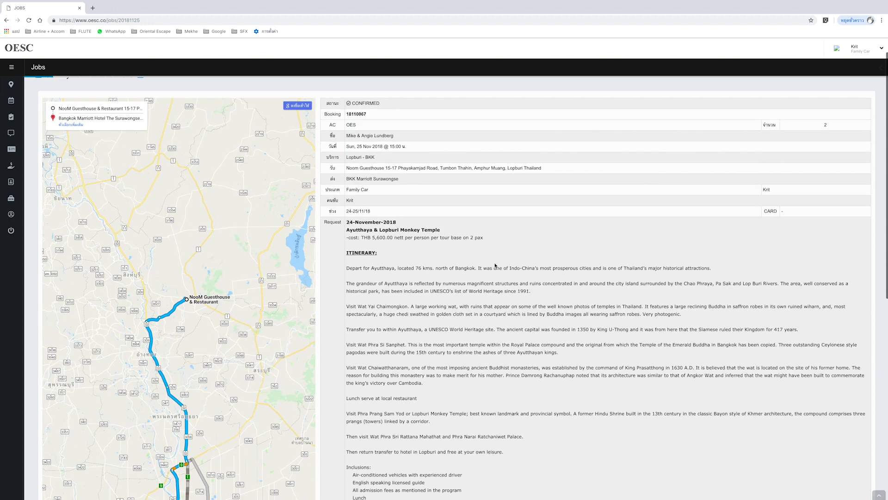
{"action": "scroll", "coordinate": [495, 265], "scroll_direction": "up", "scroll_amount": 2}
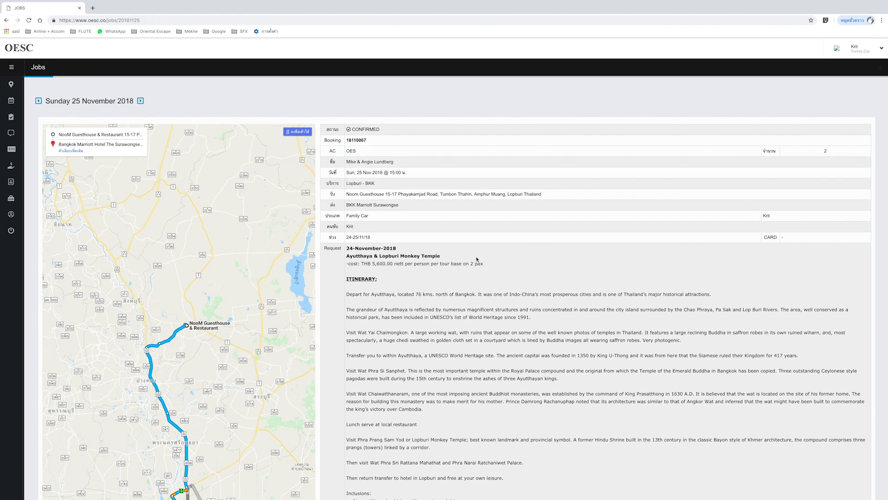
{"action": "mouse_move", "coordinate": [10, 106]}
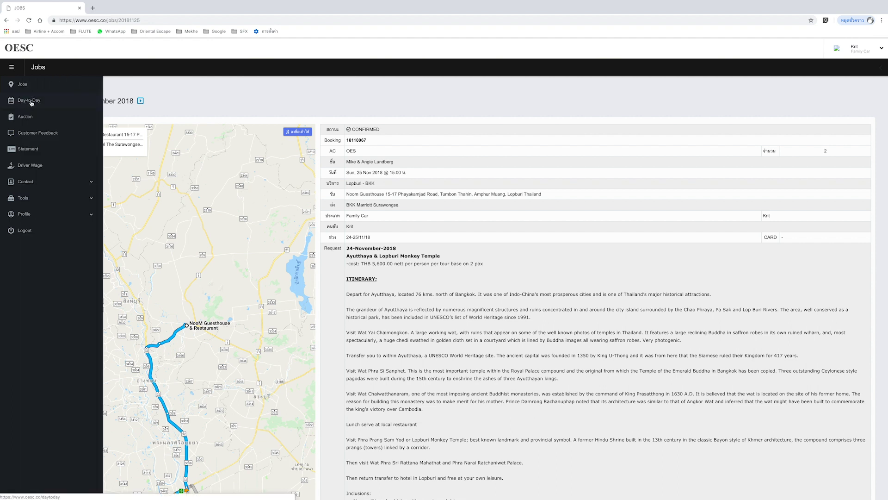
- Show the Day-to-Day Report for Saturday 24 November 2018 with bookings sorted by team
{"action": "left_click", "coordinate": [32, 103]}
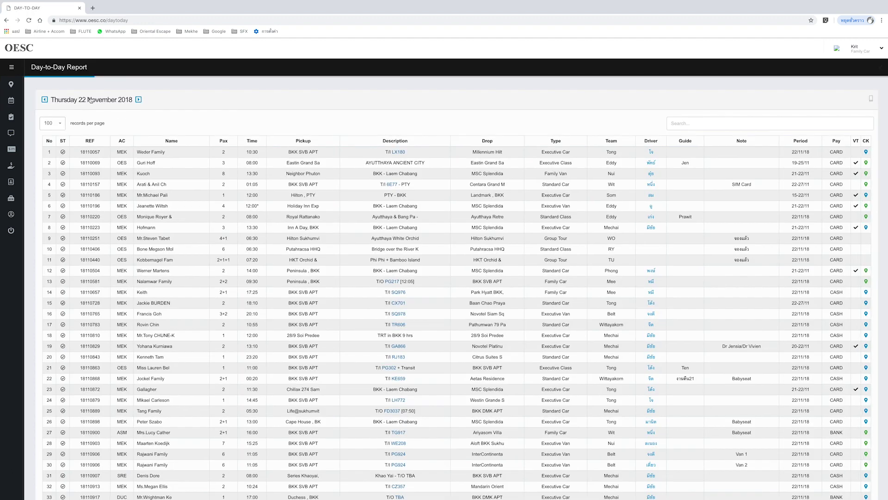
{"action": "left_click", "coordinate": [90, 100]}
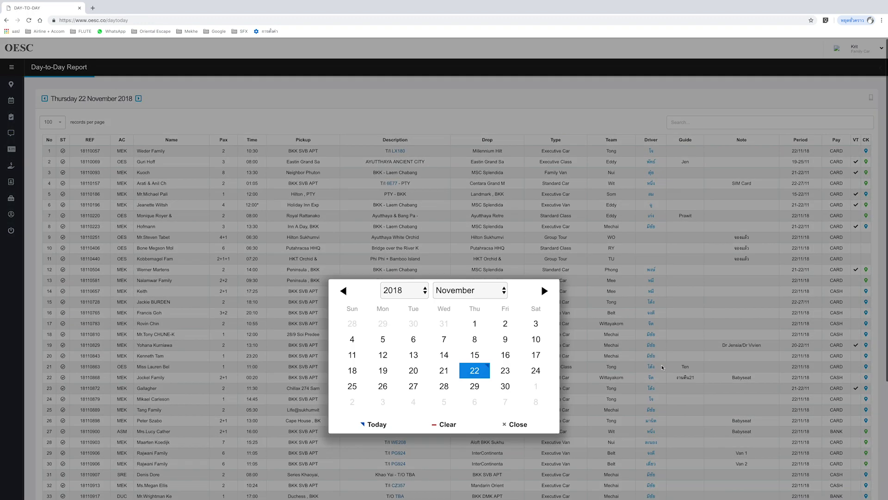
{"action": "left_click", "coordinate": [536, 370]}
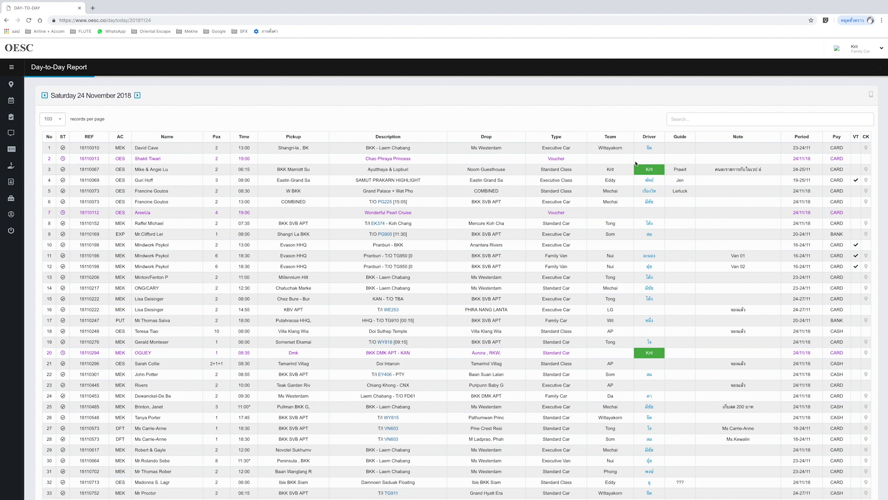
{"action": "left_click", "coordinate": [613, 138]}
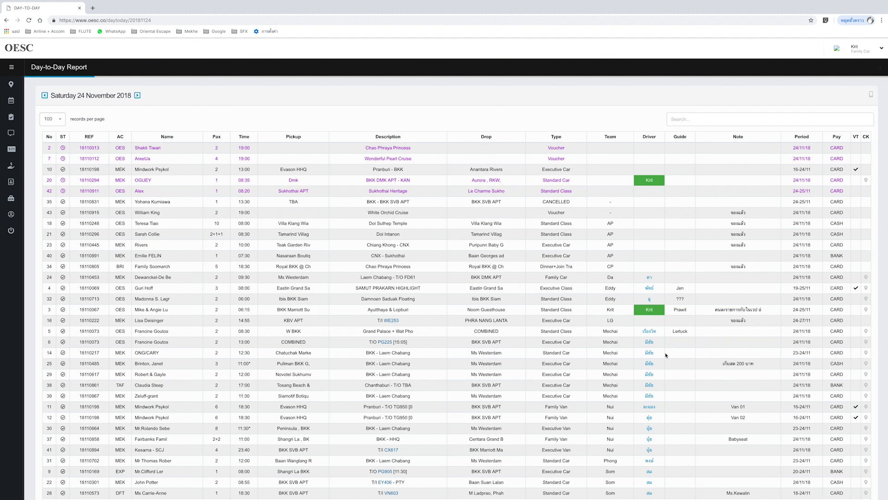
{"action": "mouse_move", "coordinate": [10, 117]}
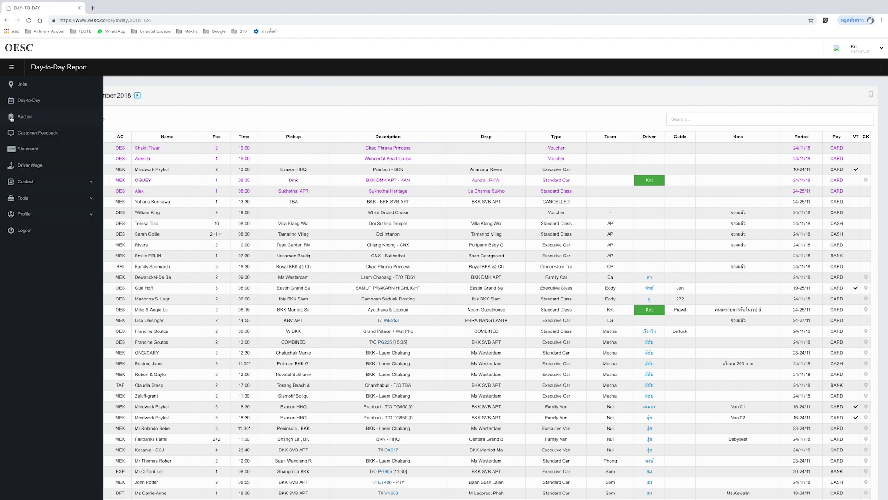
- Show the Auction job list sorted by date, earliest jobs first, and scroll through it
{"action": "left_click", "coordinate": [36, 120]}
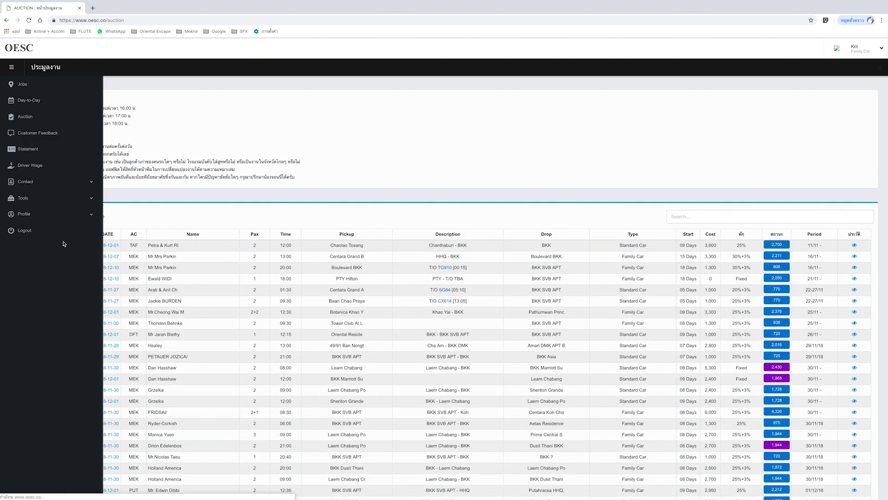
{"action": "left_click", "coordinate": [116, 238]}
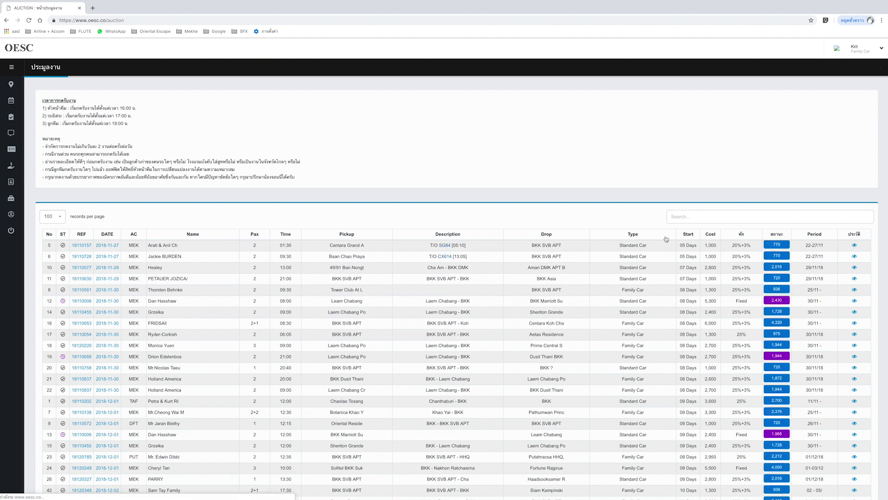
{"action": "scroll", "coordinate": [667, 238], "scroll_direction": "down", "scroll_amount": 3}
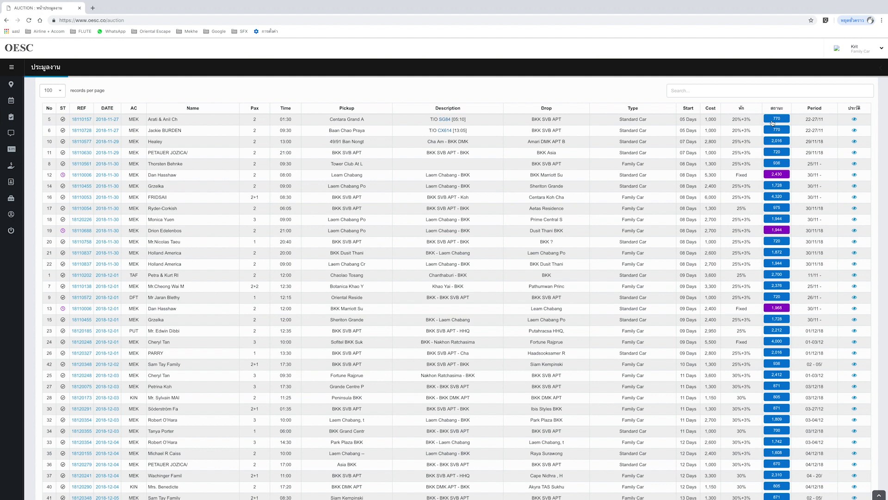
{"action": "mouse_move", "coordinate": [781, 121]}
- Accept the first auction job's 770 offer and open the Jobs page for 27 November 2018
{"action": "left_click", "coordinate": [778, 120]}
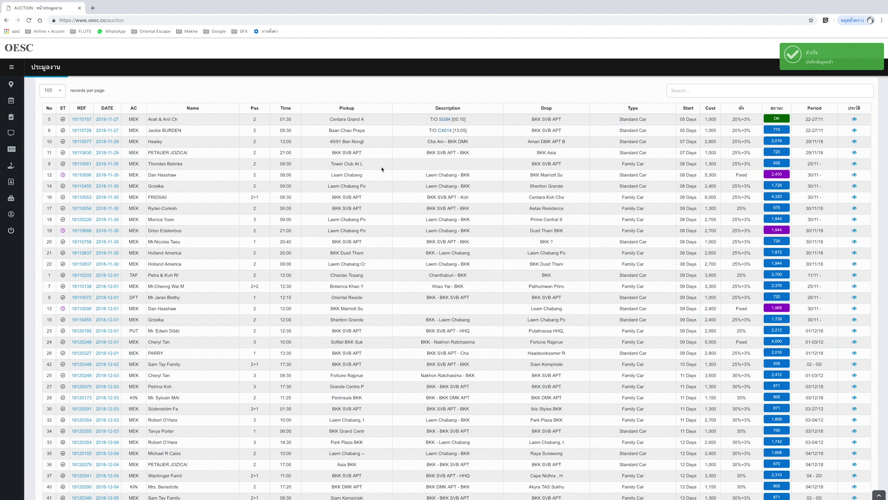
{"action": "left_click", "coordinate": [109, 122]}
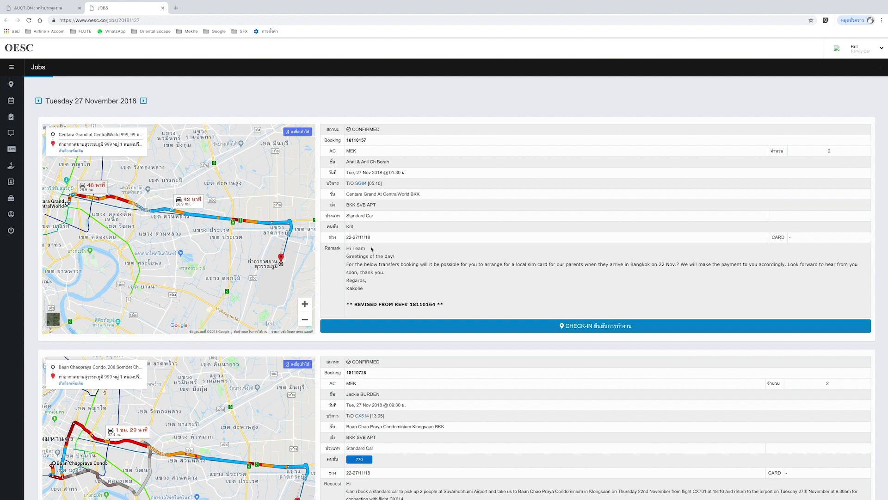
{"action": "scroll", "coordinate": [372, 248], "scroll_direction": "down", "scroll_amount": 4}
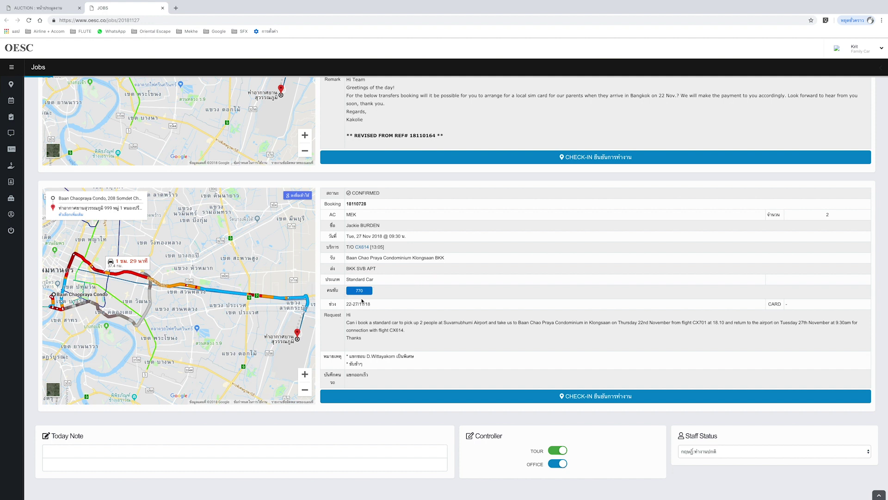
{"action": "mouse_move", "coordinate": [361, 294]}
{"action": "scroll", "coordinate": [359, 292], "scroll_direction": "up", "scroll_amount": 3}
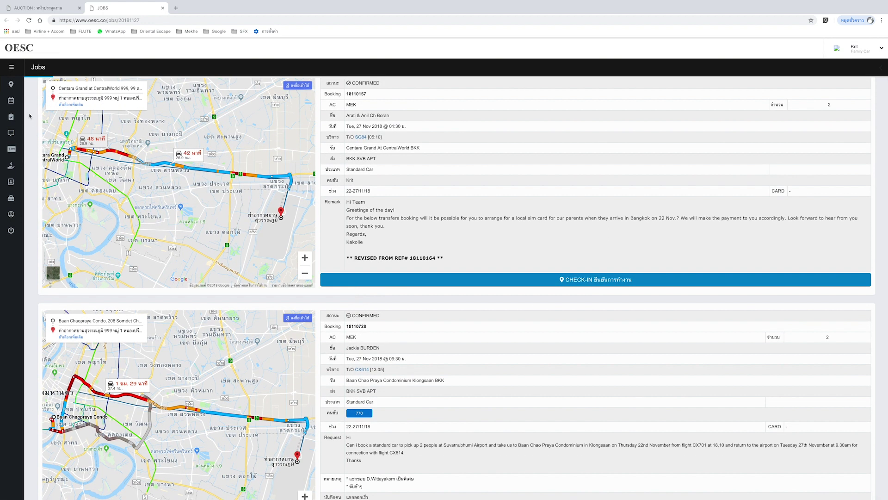
{"action": "mouse_move", "coordinate": [18, 105]}
{"action": "scroll", "coordinate": [494, 240], "scroll_direction": "up", "scroll_amount": 1}
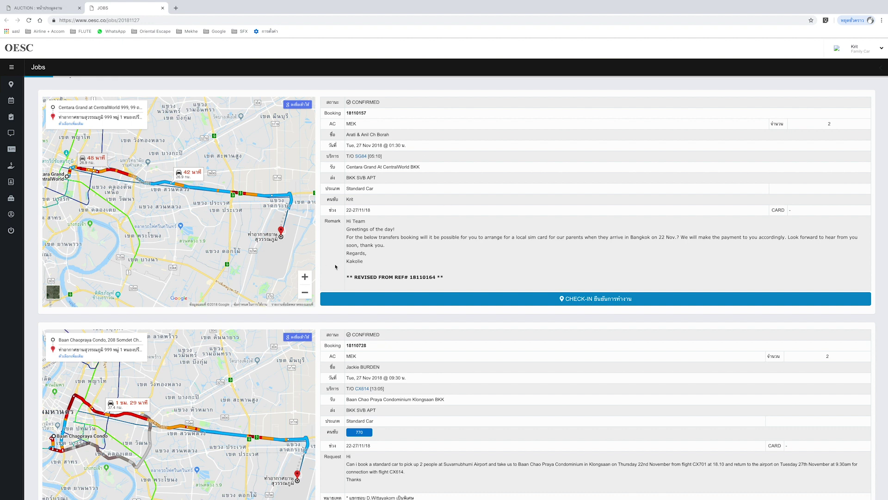
{"action": "mouse_move", "coordinate": [26, 86]}
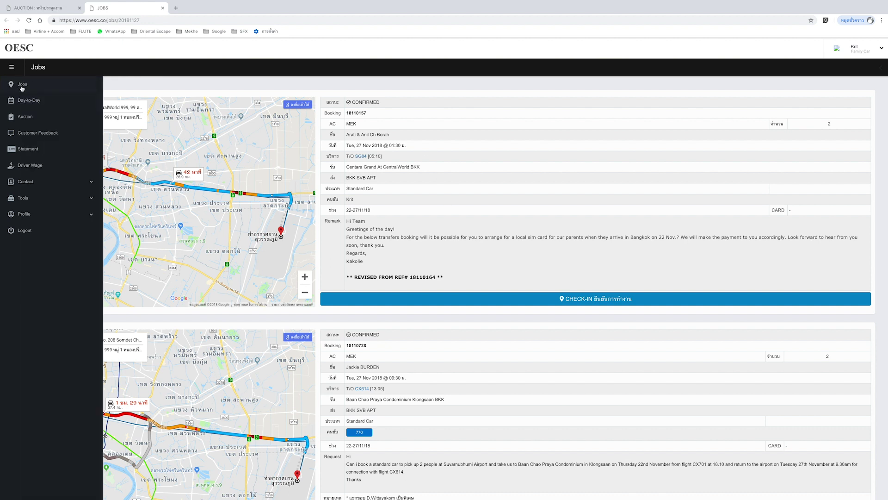
{"action": "left_click", "coordinate": [24, 85]}
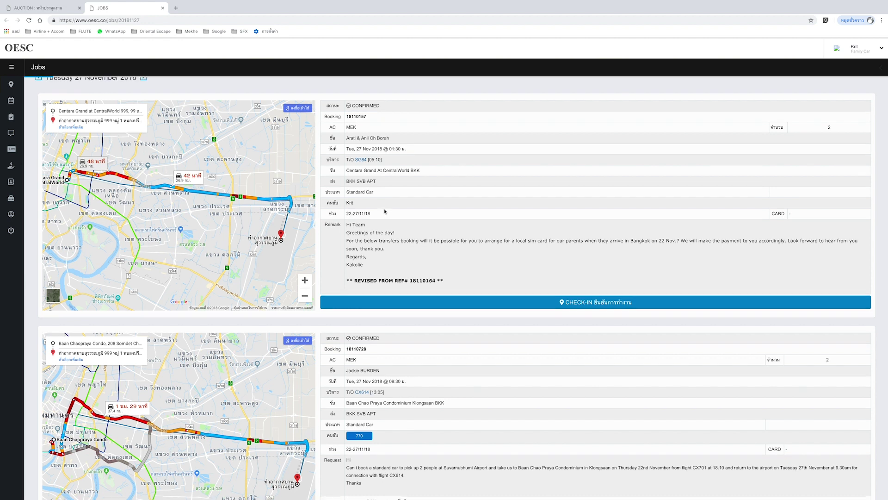
{"action": "left_click", "coordinate": [88, 105]}
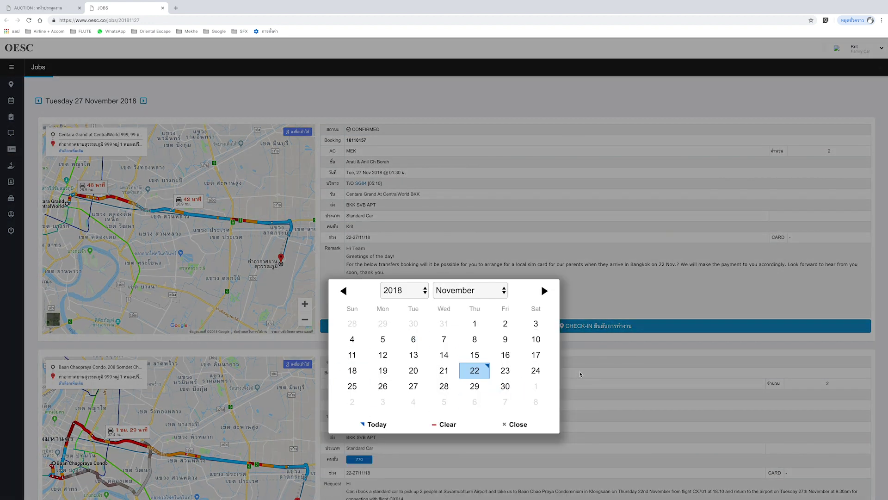
{"action": "left_click", "coordinate": [580, 374]}
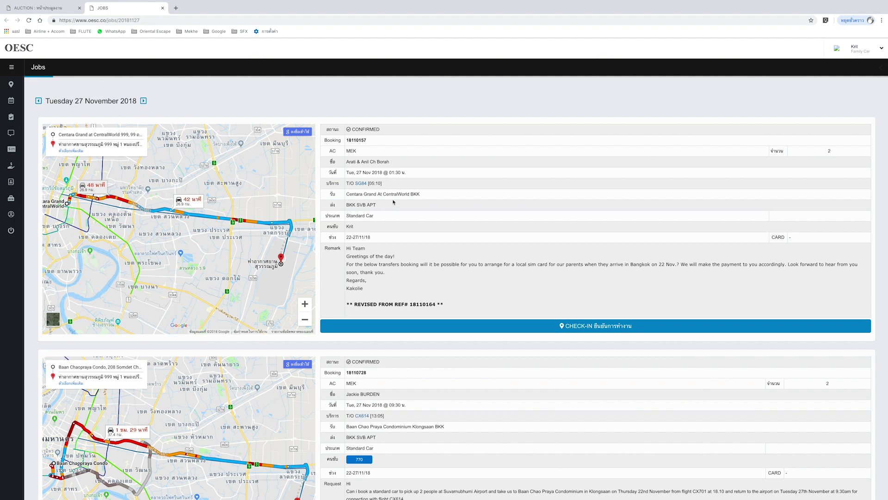
{"action": "scroll", "coordinate": [461, 302], "scroll_direction": "down", "scroll_amount": 3}
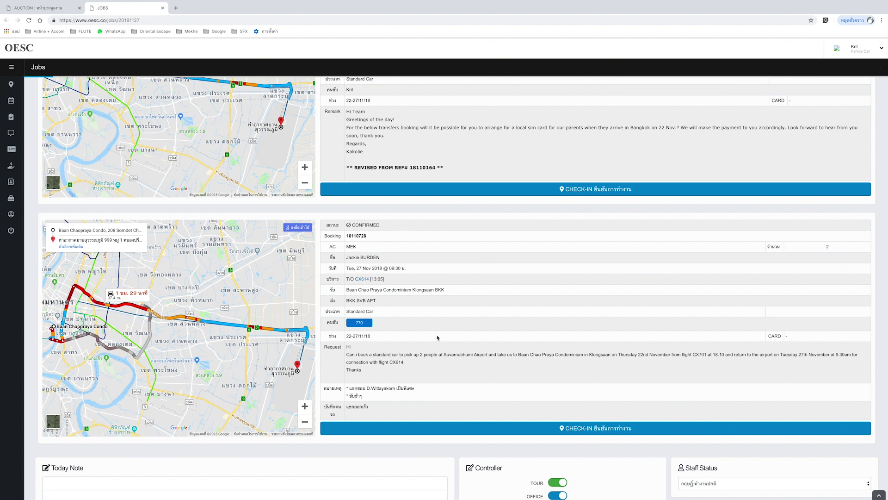
{"action": "scroll", "coordinate": [438, 337], "scroll_direction": "up", "scroll_amount": 3}
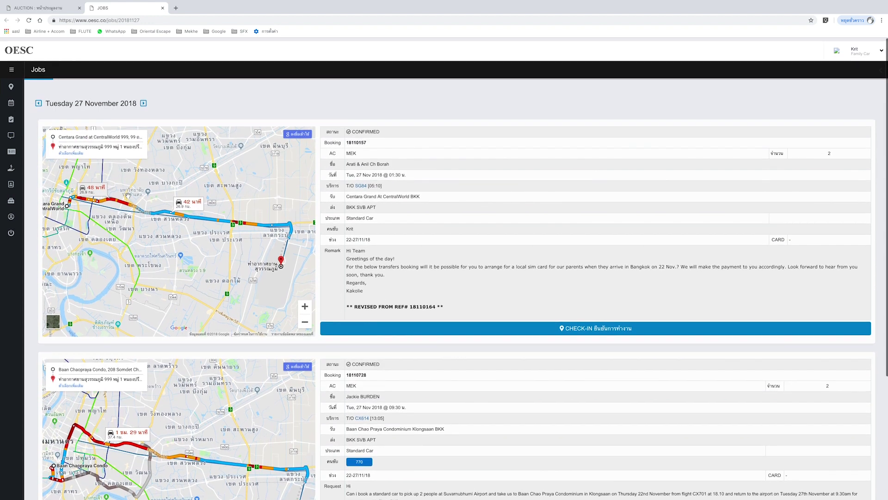
{"action": "mouse_move", "coordinate": [14, 151]}
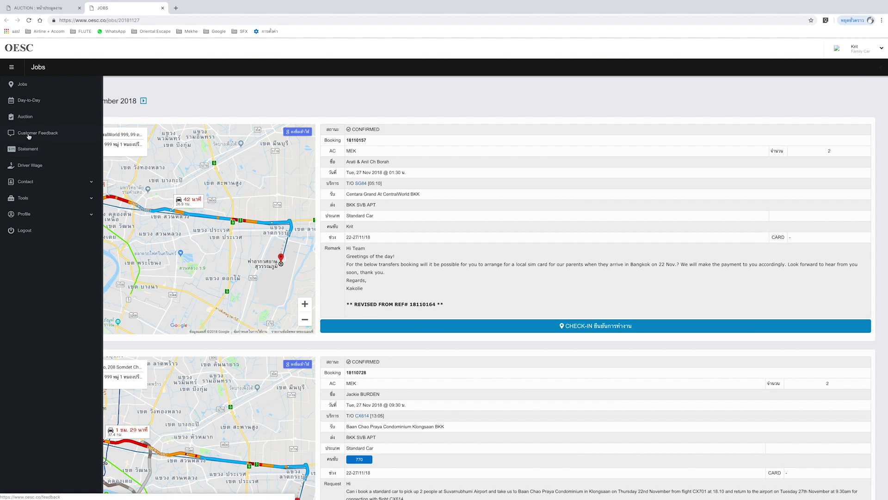
{"action": "left_click", "coordinate": [38, 135]}
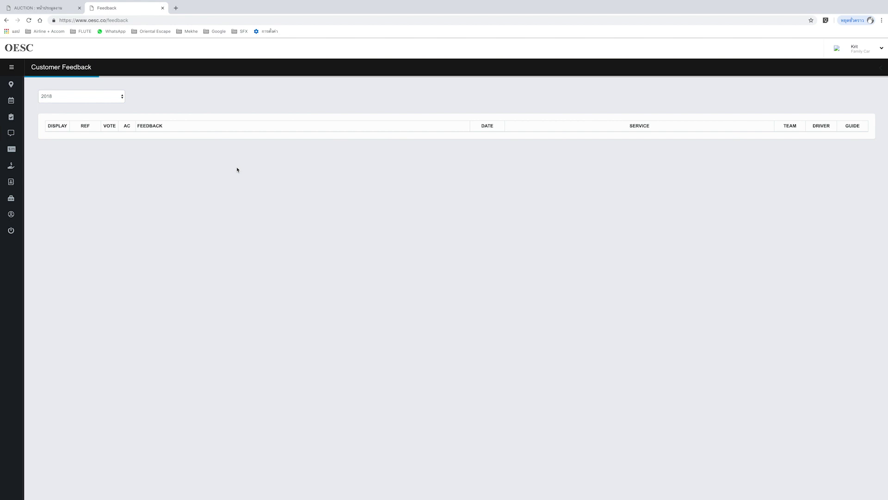
{"action": "mouse_move", "coordinate": [13, 137]}
{"action": "mouse_move", "coordinate": [12, 133]}
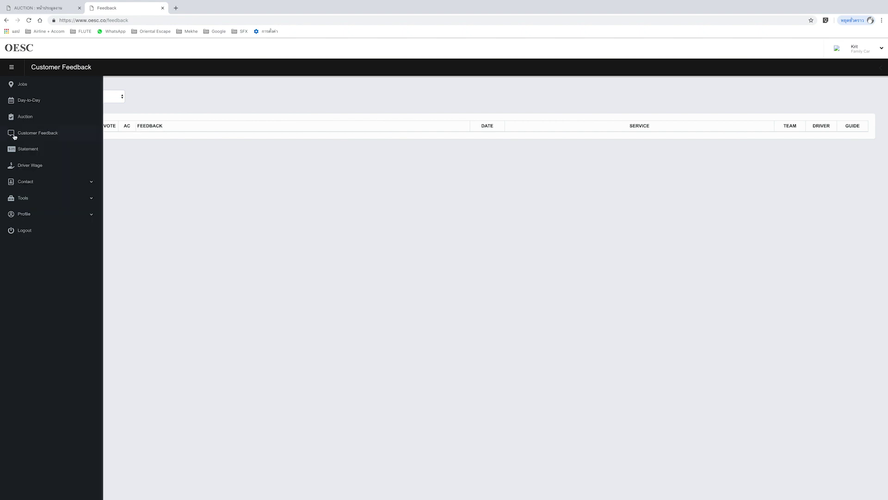
- Show the Statement page for November 2018, with an empty table and 0.00 total
{"action": "left_click", "coordinate": [39, 152]}
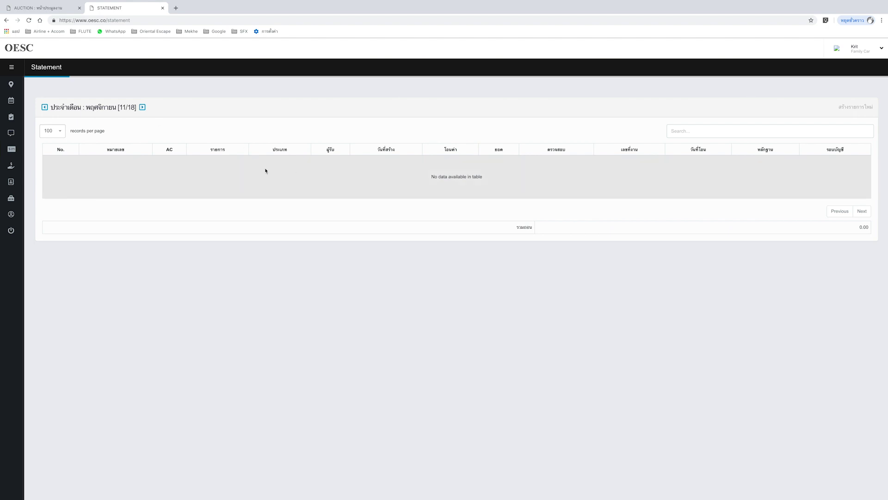
{"action": "left_click", "coordinate": [140, 109]}
{"action": "mouse_move", "coordinate": [18, 149]}
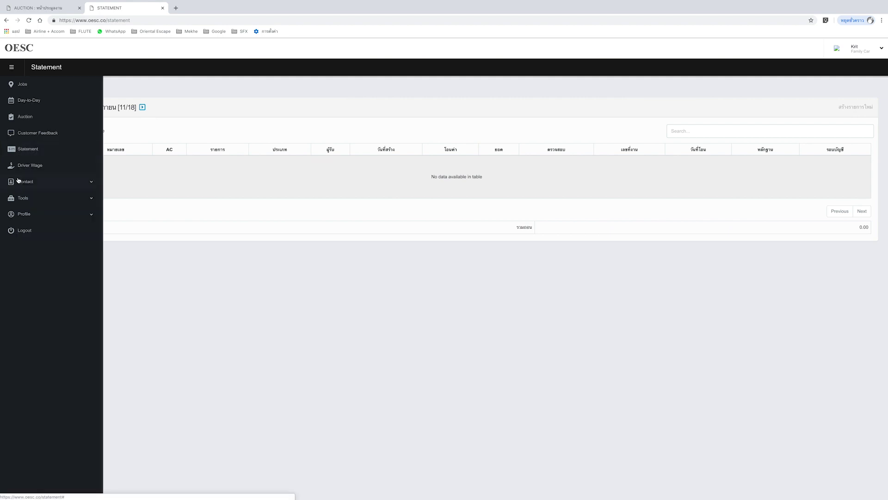
- Review the November 2018 Driver Wage table of nine jobs, netting 17,677.44 after 1% tax
{"action": "left_click", "coordinate": [33, 169]}
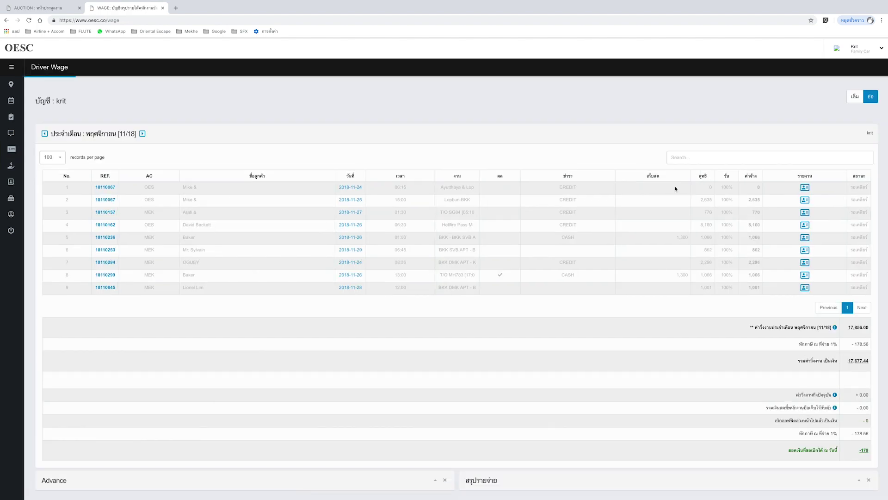
{"action": "scroll", "coordinate": [653, 206], "scroll_direction": "down", "scroll_amount": 1}
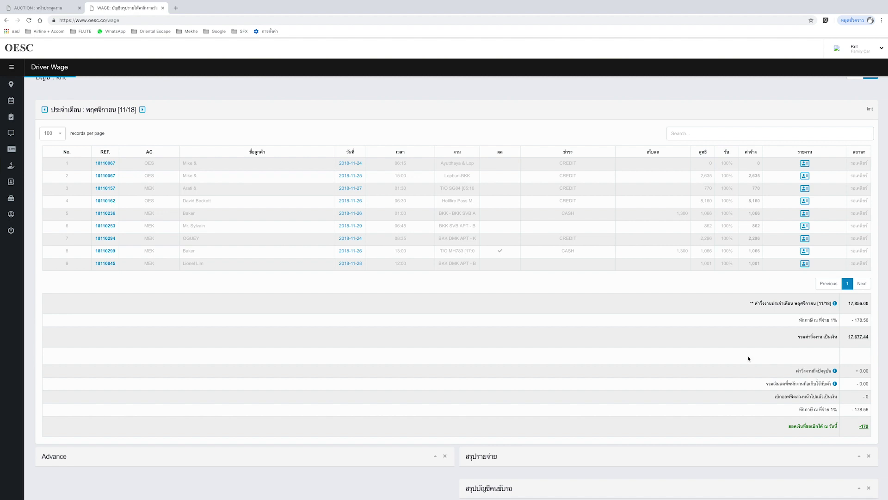
{"action": "scroll", "coordinate": [749, 358], "scroll_direction": "down", "scroll_amount": 2}
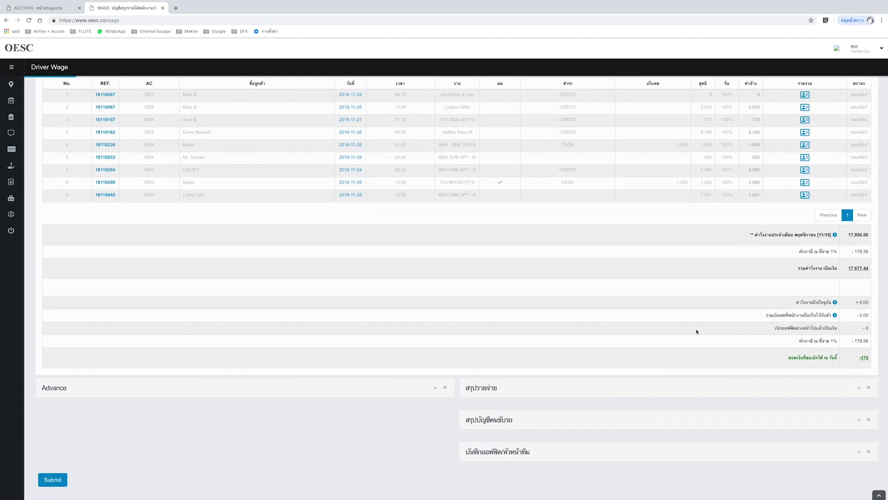
{"action": "scroll", "coordinate": [317, 299], "scroll_direction": "up", "scroll_amount": 2}
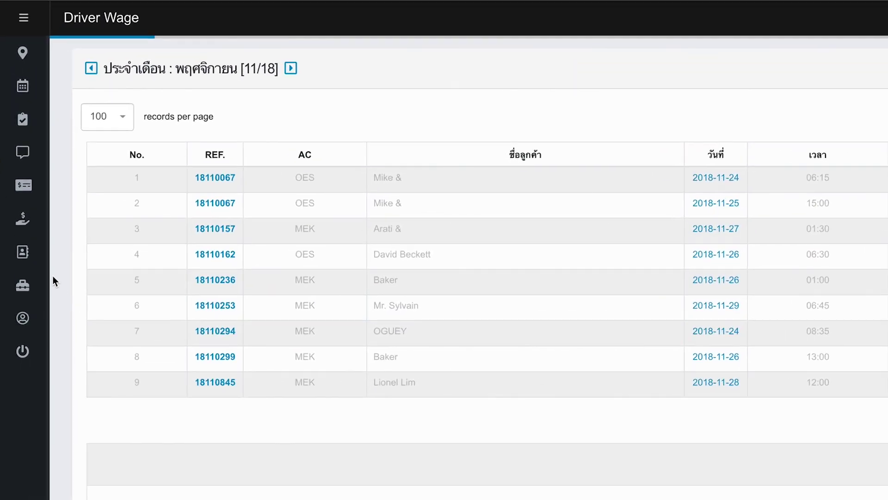
- Expand and collapse Contact's categories, then expand Tools to reveal Announce and Currency Exchange
{"action": "mouse_move", "coordinate": [24, 188]}
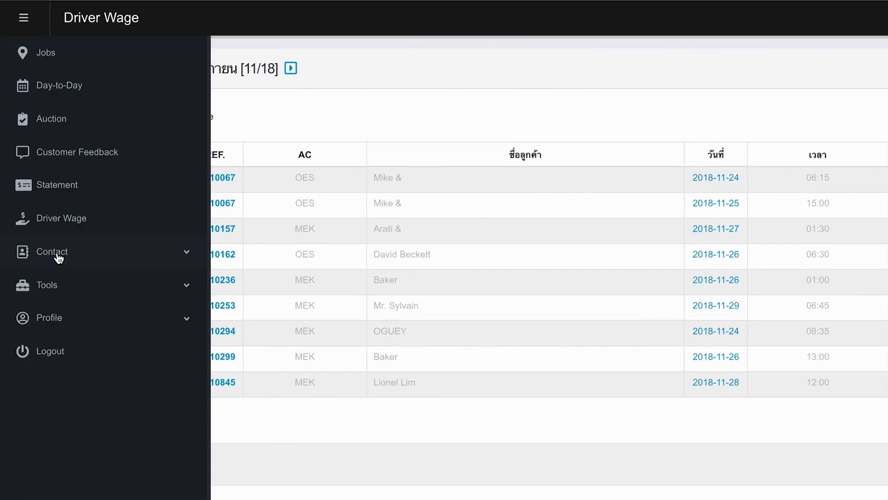
{"action": "left_click", "coordinate": [58, 257]}
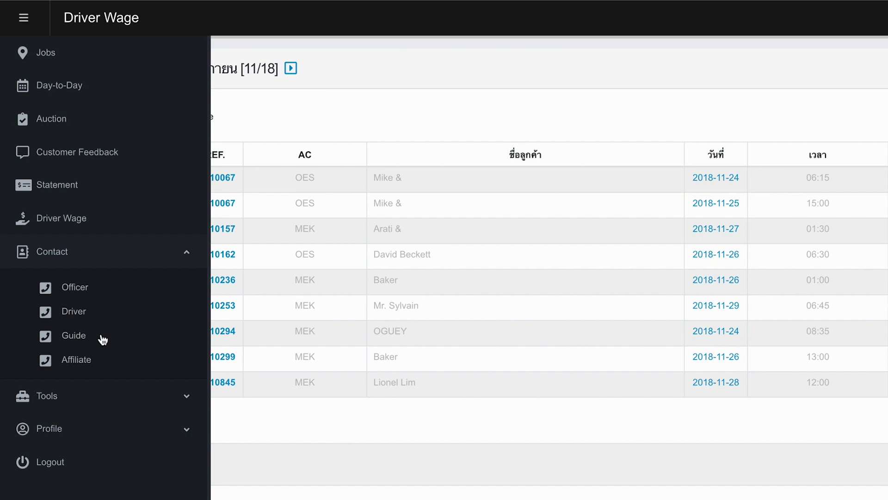
{"action": "left_click", "coordinate": [126, 259]}
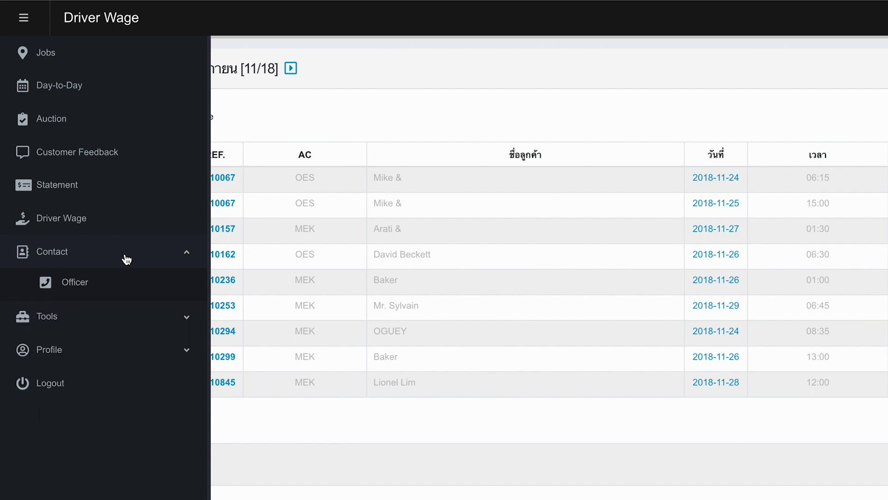
{"action": "left_click", "coordinate": [94, 290]}
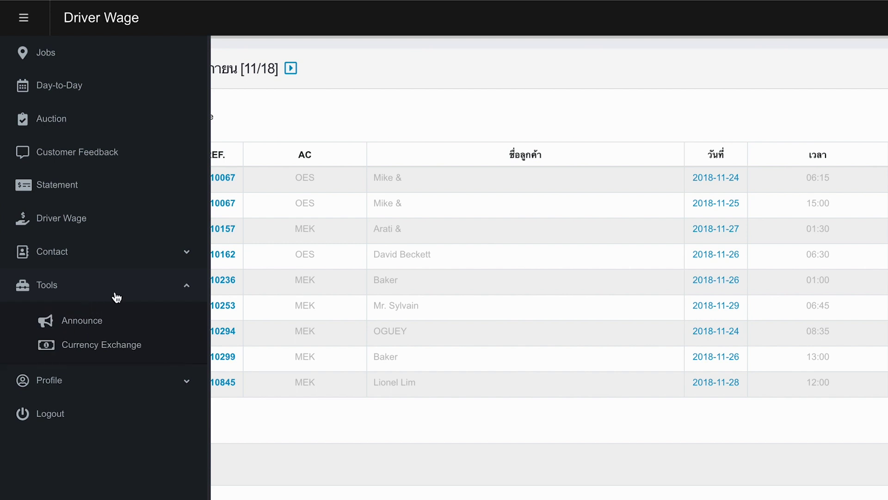
- Show the Announce topic list, then expand Profile to reveal My Profile and Setting
{"action": "left_click", "coordinate": [84, 324]}
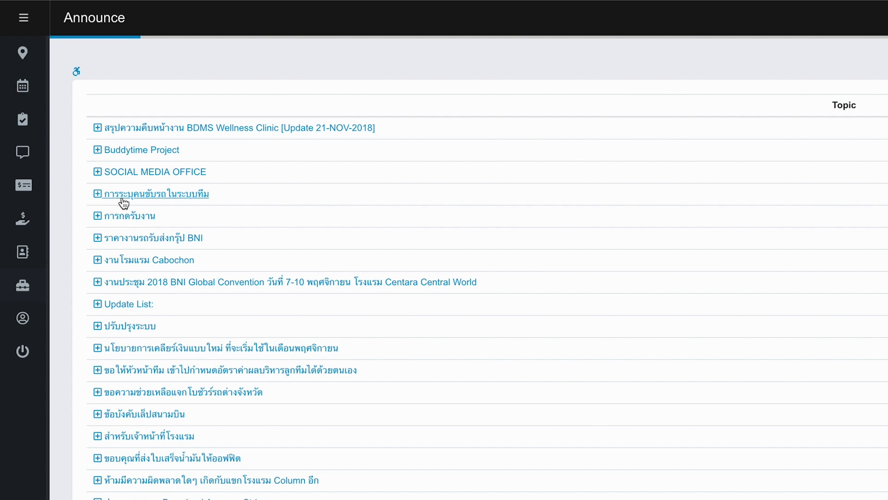
{"action": "mouse_move", "coordinate": [35, 175]}
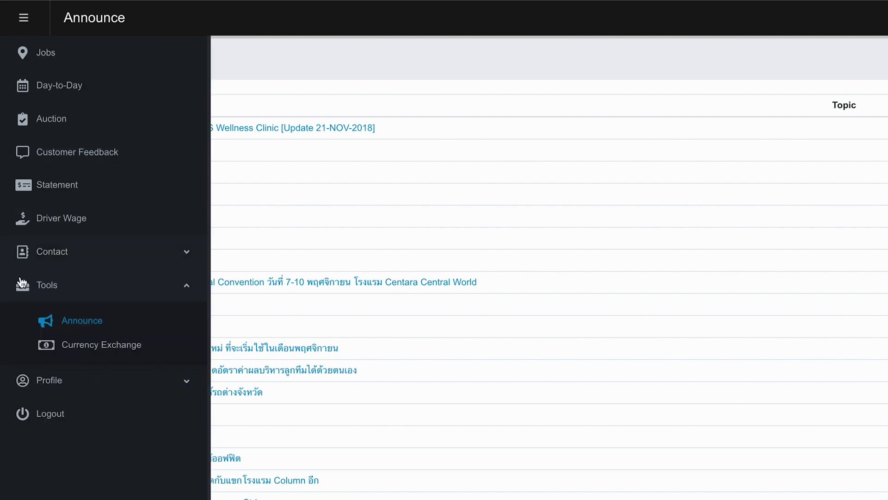
{"action": "left_click", "coordinate": [55, 381]}
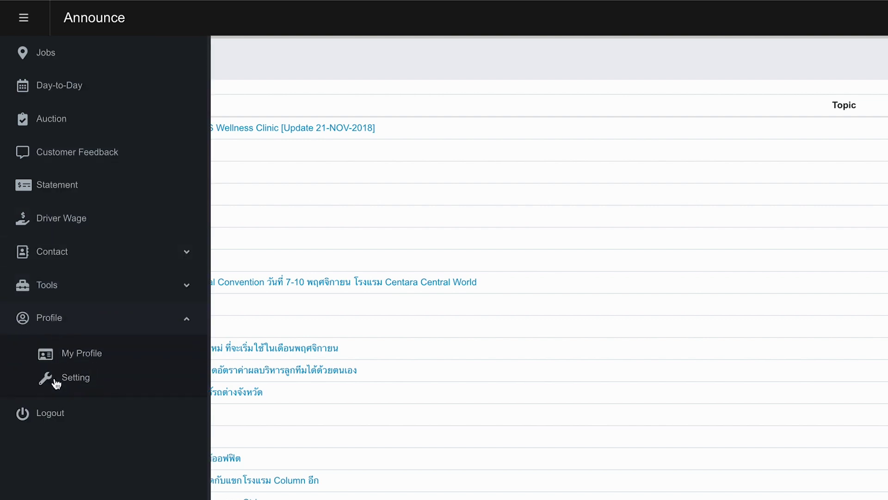
- Show My Profile's Personal Information tab with birth date, height, weight and blood group fields
{"action": "left_click", "coordinate": [83, 358]}
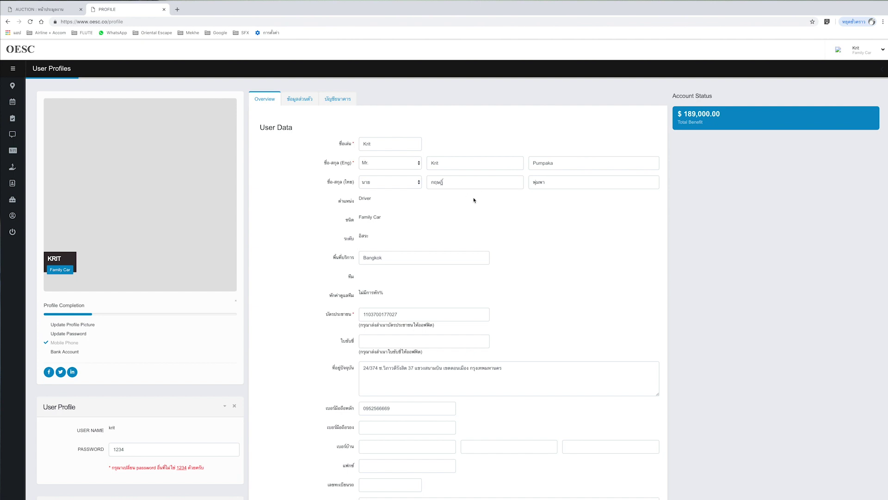
{"action": "scroll", "coordinate": [476, 202], "scroll_direction": "down", "scroll_amount": 2}
{"action": "scroll", "coordinate": [474, 199], "scroll_direction": "down", "scroll_amount": 1}
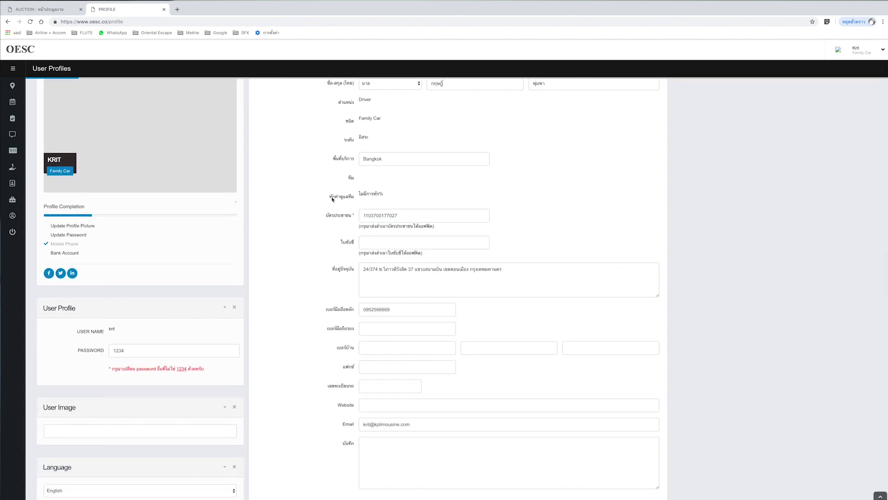
{"action": "scroll", "coordinate": [333, 199], "scroll_direction": "down", "scroll_amount": 1}
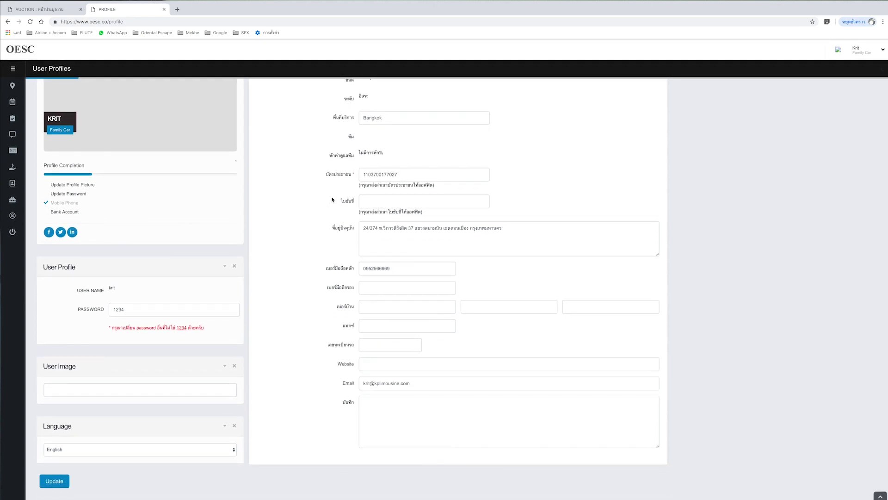
{"action": "scroll", "coordinate": [328, 206], "scroll_direction": "up", "scroll_amount": 3}
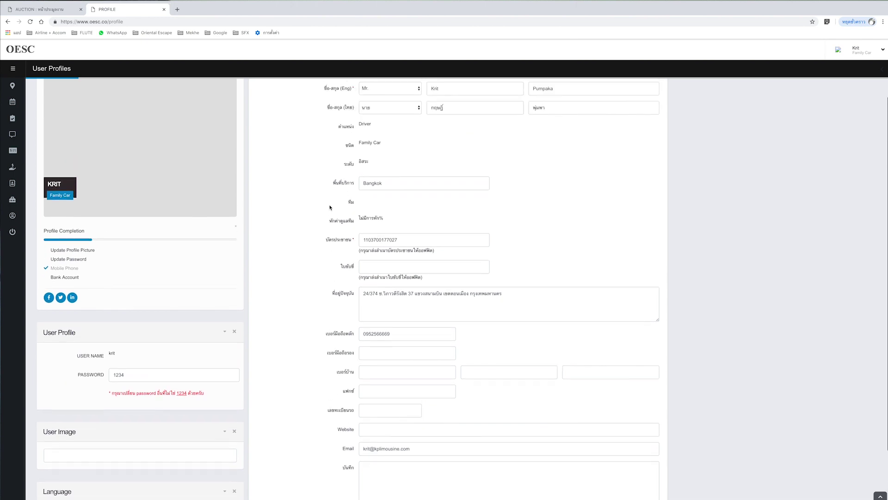
{"action": "scroll", "coordinate": [330, 207], "scroll_direction": "up", "scroll_amount": 1}
{"action": "left_click", "coordinate": [298, 86]}
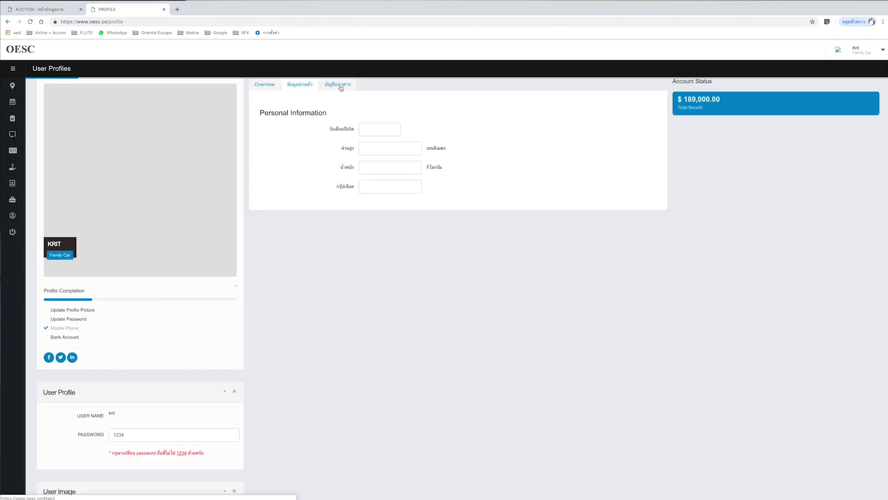
- Show the Bank Info tab with empty account name, bank name, branch and account number
{"action": "left_click", "coordinate": [341, 87]}
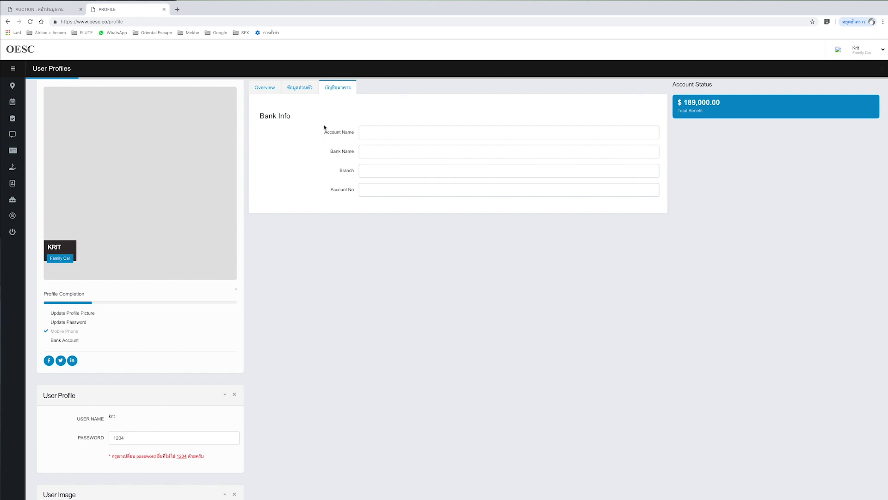
{"action": "scroll", "coordinate": [323, 130], "scroll_direction": "down", "scroll_amount": 1}
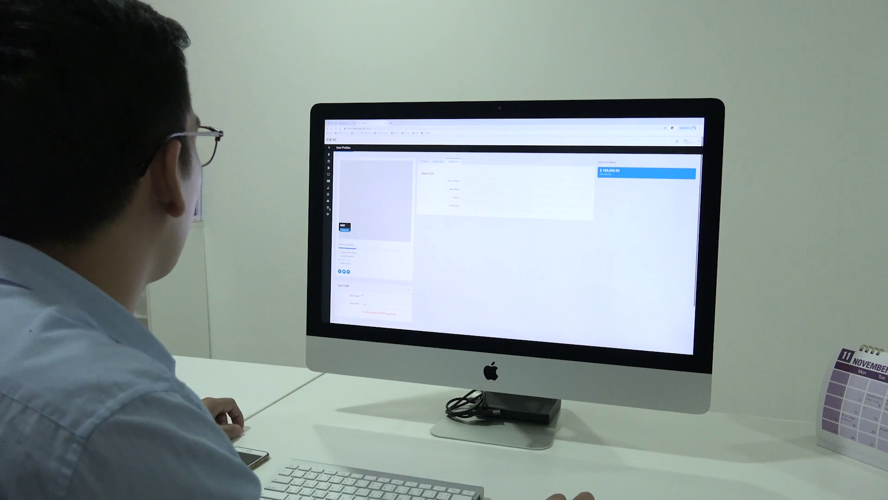
- Return from the User Profiles page to the Jobs page
{"action": "mouse_move", "coordinate": [330, 206]}
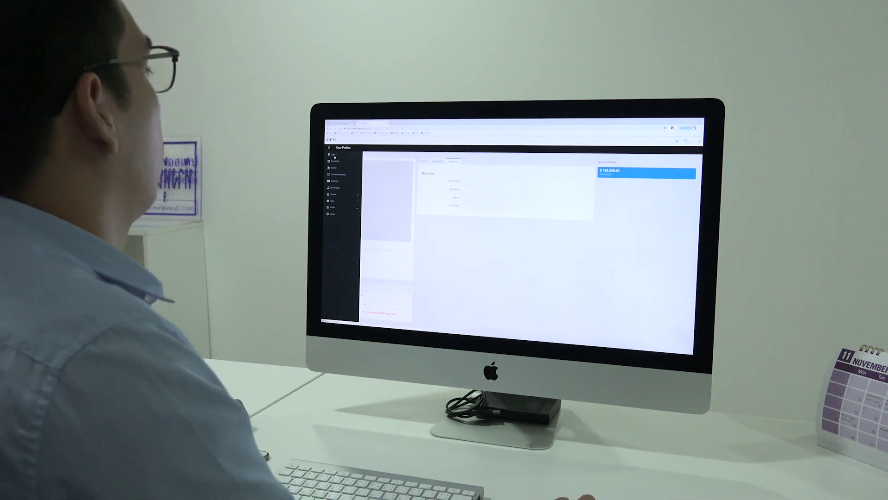
{"action": "left_click", "coordinate": [333, 155]}
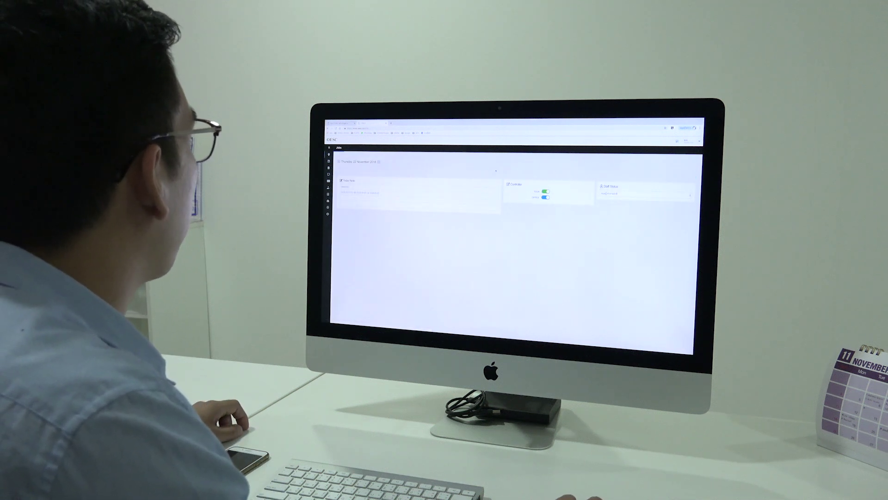